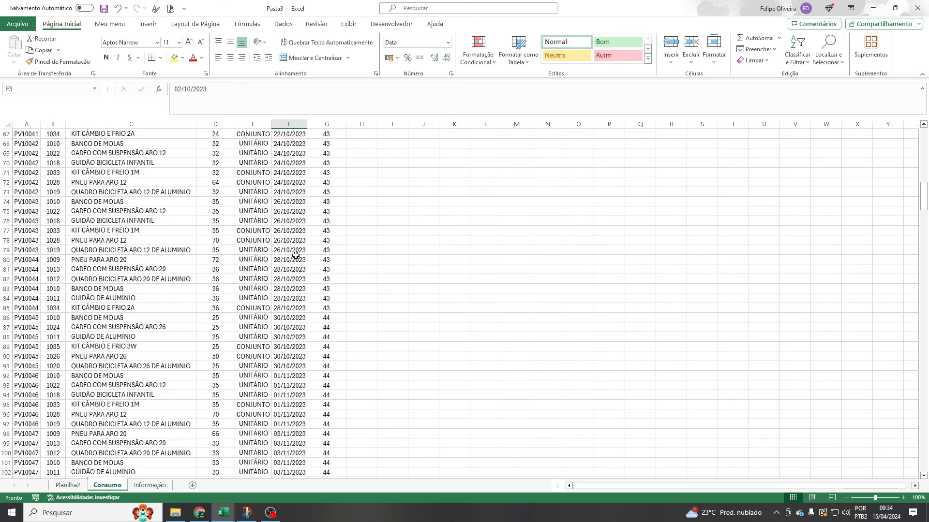
# Step: Review the order lines and their deadlines down the Consumo sheet, returning to the first rows
pyautogui.scroll(-20, 295, 255)
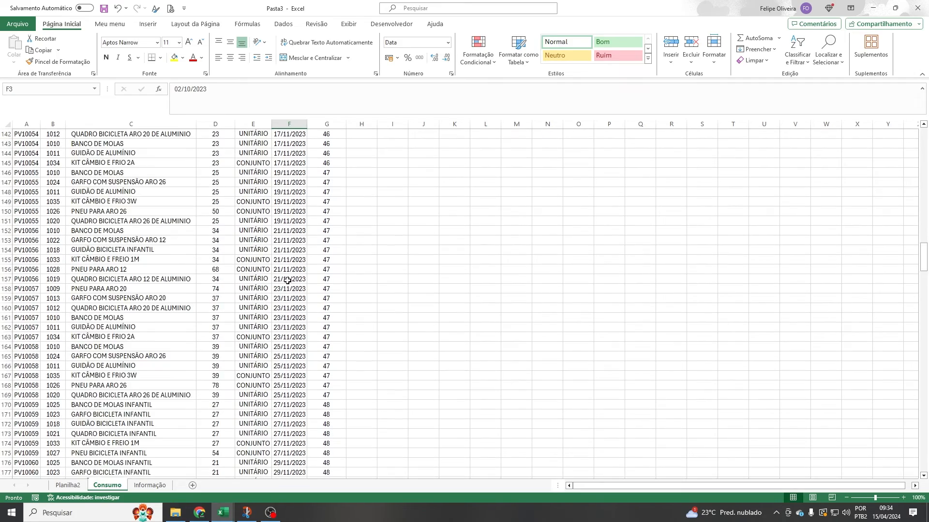
pyautogui.scroll(-4, 287, 281)
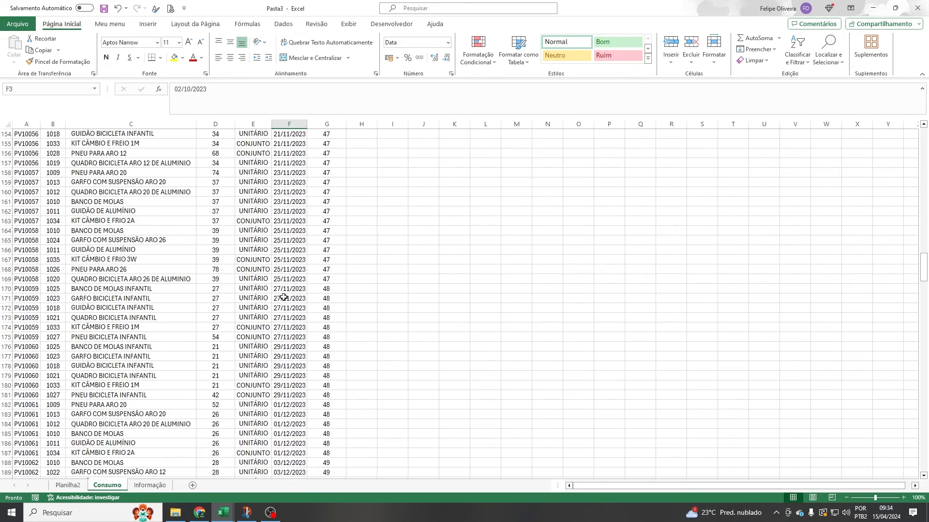
pyautogui.hotkey('ctrl', 'Home')
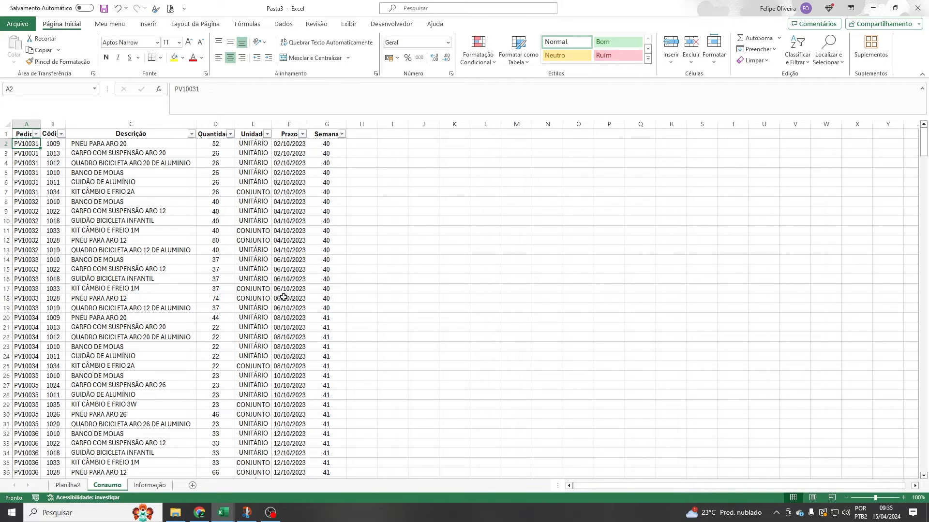
pyautogui.click(243, 229)
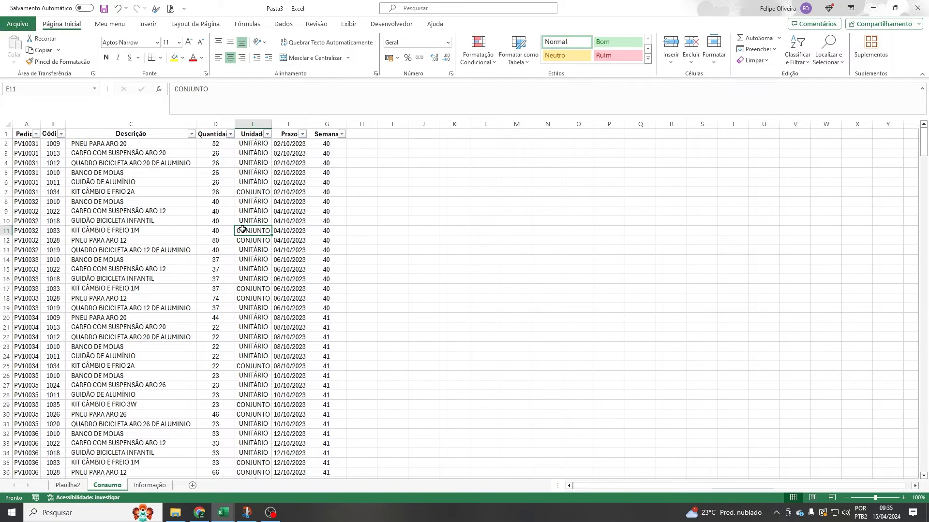
# Step: Create a pivot table on a new worksheet from the Consumo data range A1:G241, headers included
pyautogui.click(22, 136)
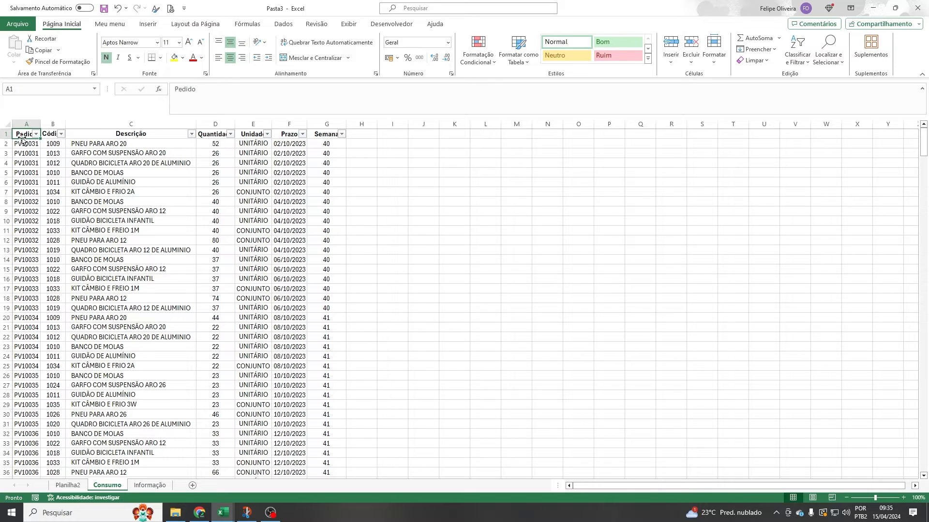
pyautogui.hotkey('shift', 'Right')
pyautogui.hotkey('shift', 'Right')
pyautogui.hotkey('shift', 'Right')
pyautogui.hotkey('shift', 'Right')
pyautogui.hotkey('shift', 'Right')
pyautogui.hotkey('shift', 'Right')
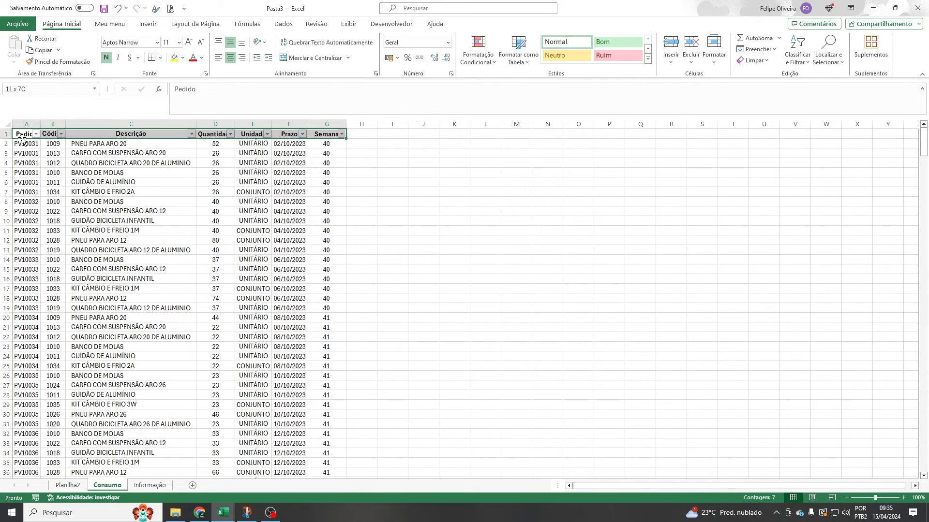
pyautogui.hotkey('ctrl', 'shift', 'Down')
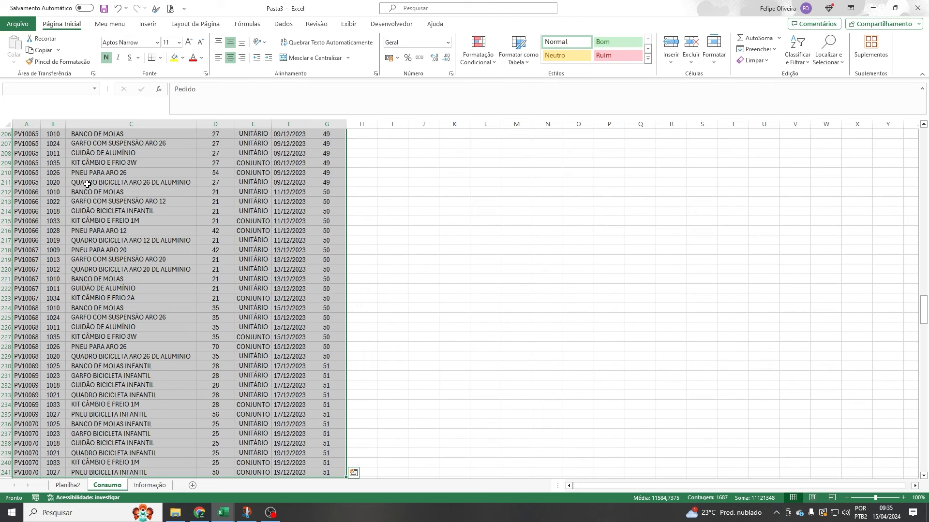
pyautogui.scroll(3, 327, 242)
pyautogui.moveTo(923, 312); pyautogui.dragTo(919, 113)
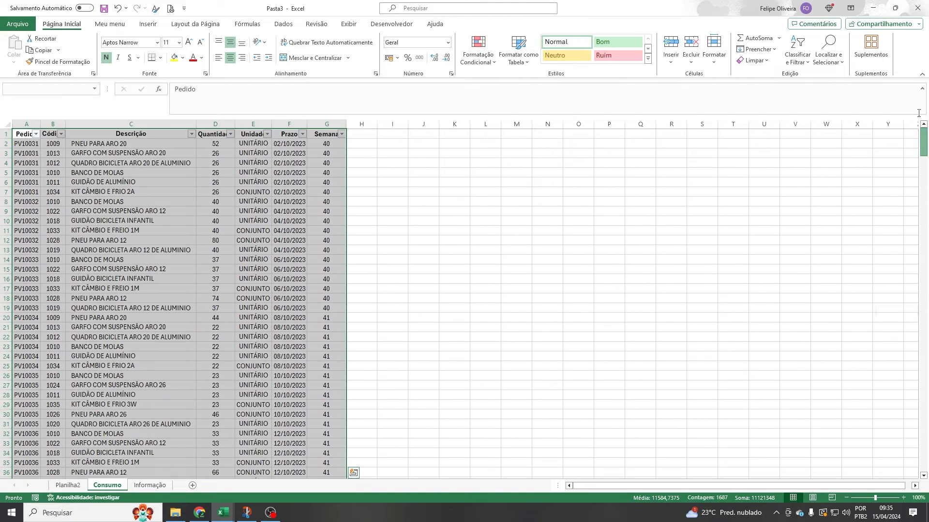
pyautogui.click(149, 25)
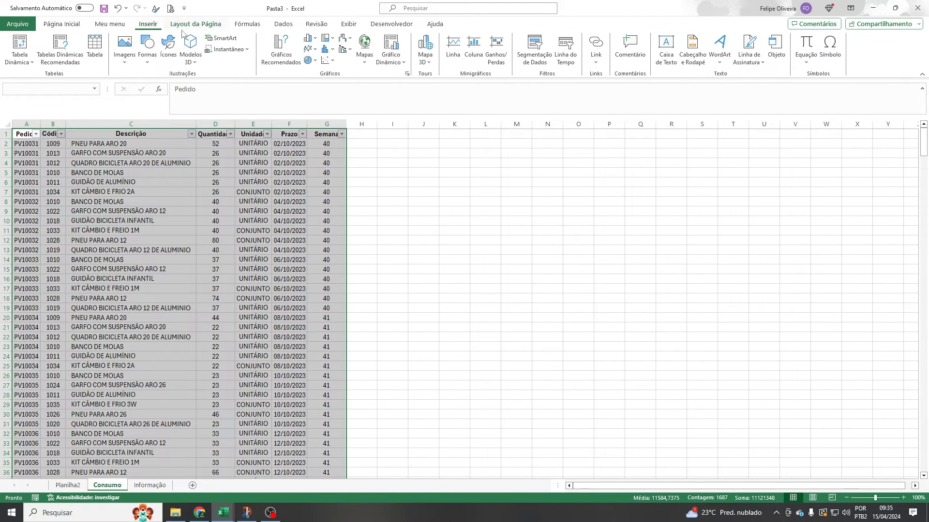
pyautogui.click(19, 43)
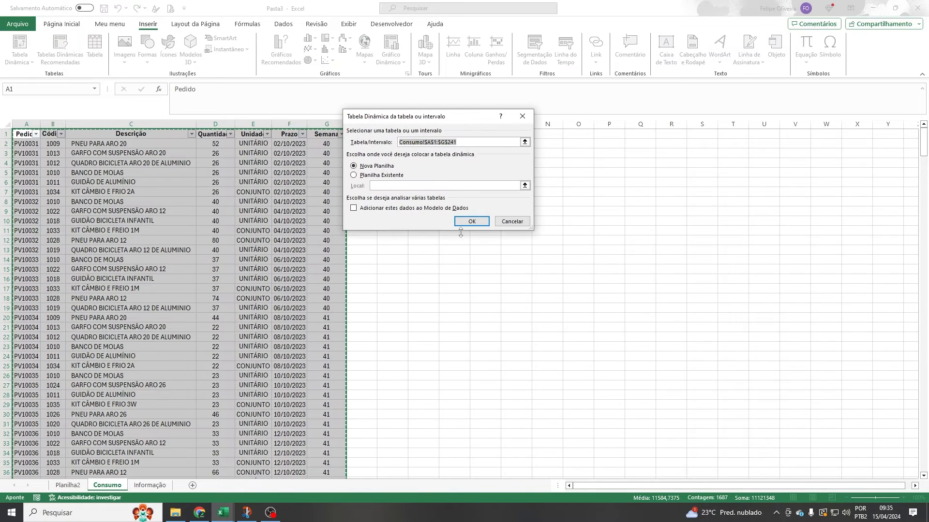
pyautogui.click(467, 222)
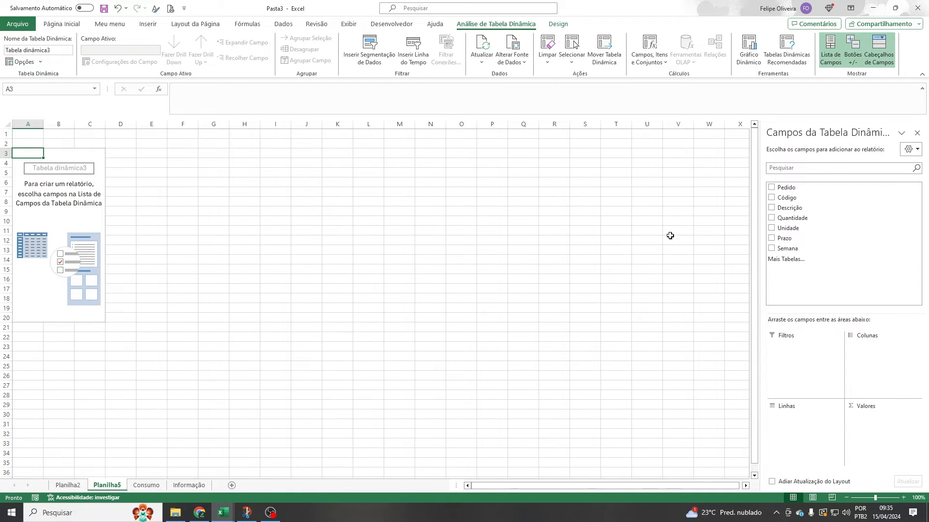
# Step: Lay out the pivot table with Descrição as rows, Prazo as columns and the sum of Quantidade as values
pyautogui.click(771, 208)
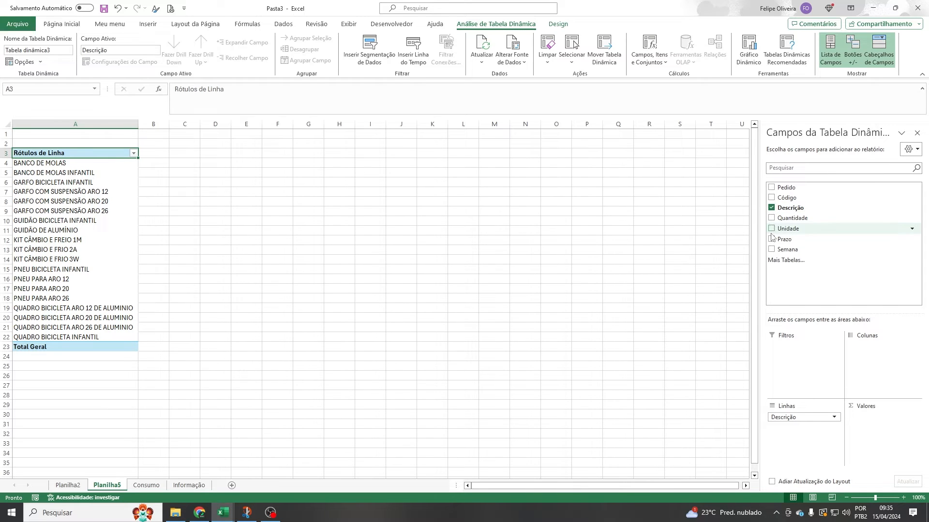
pyautogui.moveTo(781, 238); pyautogui.dragTo(878, 368)
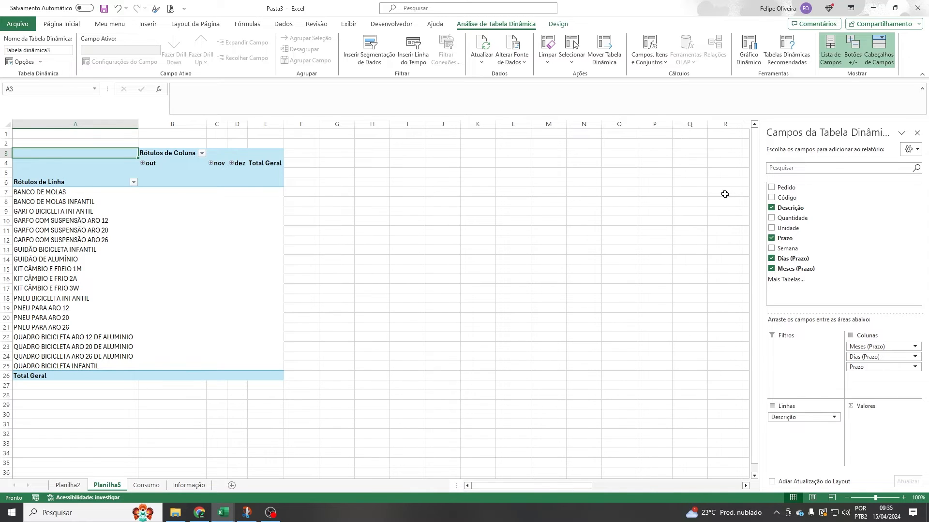
pyautogui.click(772, 218)
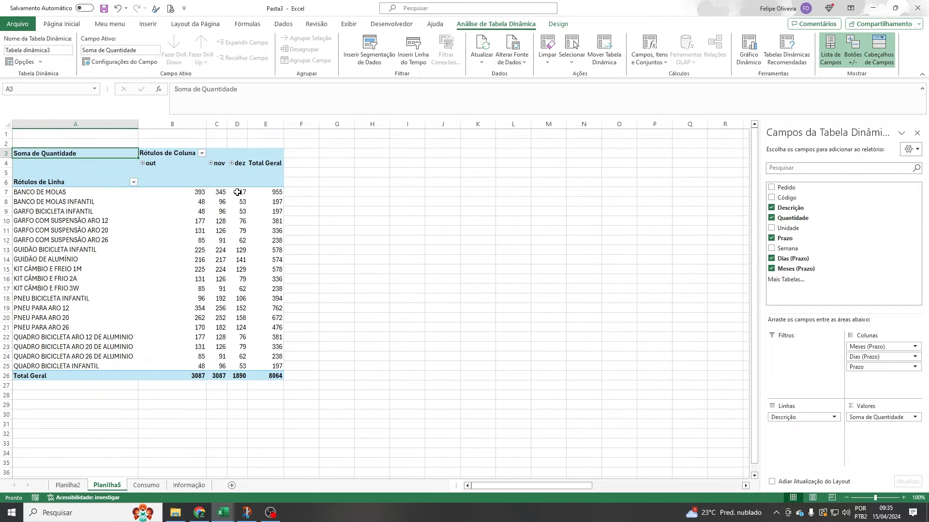
# Step: Replace the pivot table in columns A:E with a values-only copy of itself in the same place
pyautogui.click(59, 188)
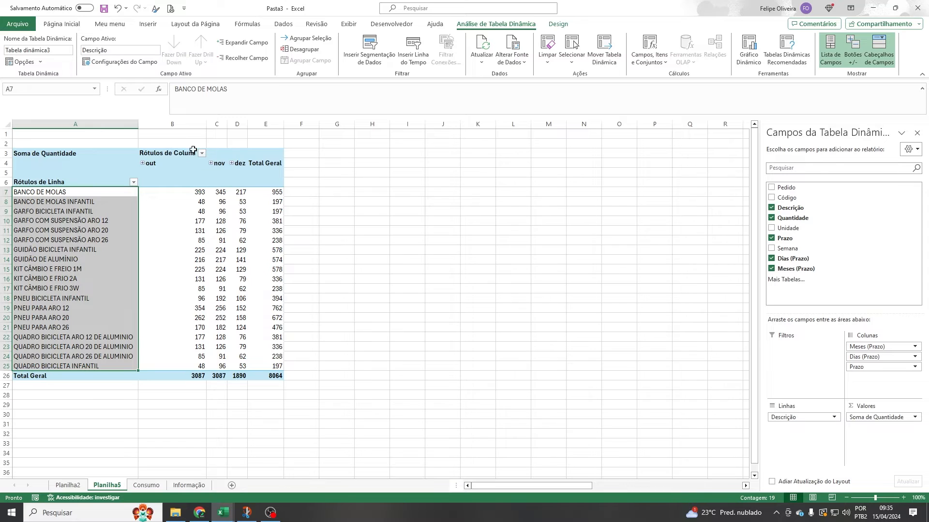
pyautogui.moveTo(266, 124); pyautogui.dragTo(75, 124)
pyautogui.hotkey('ctrl', 'c')
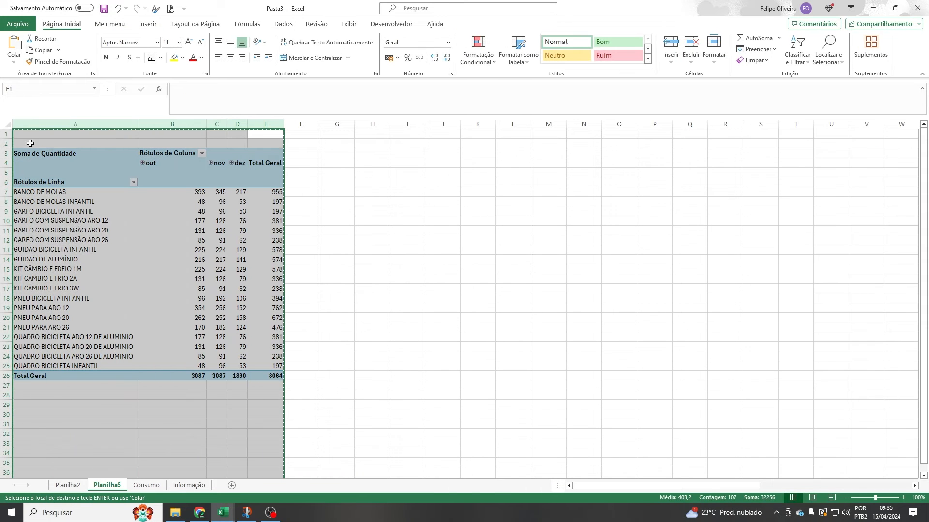
pyautogui.rightClick(27, 143)
pyautogui.click(66, 206)
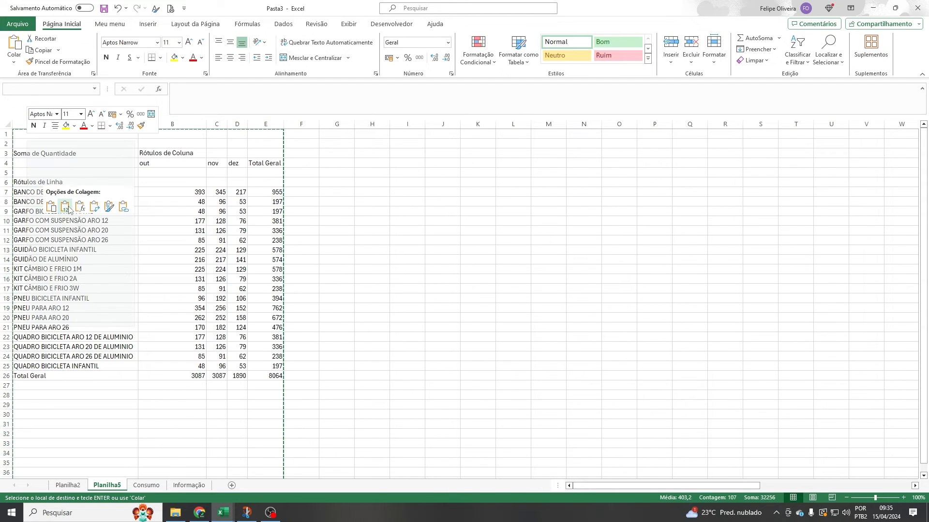
pyautogui.click(73, 201)
pyautogui.click(170, 180)
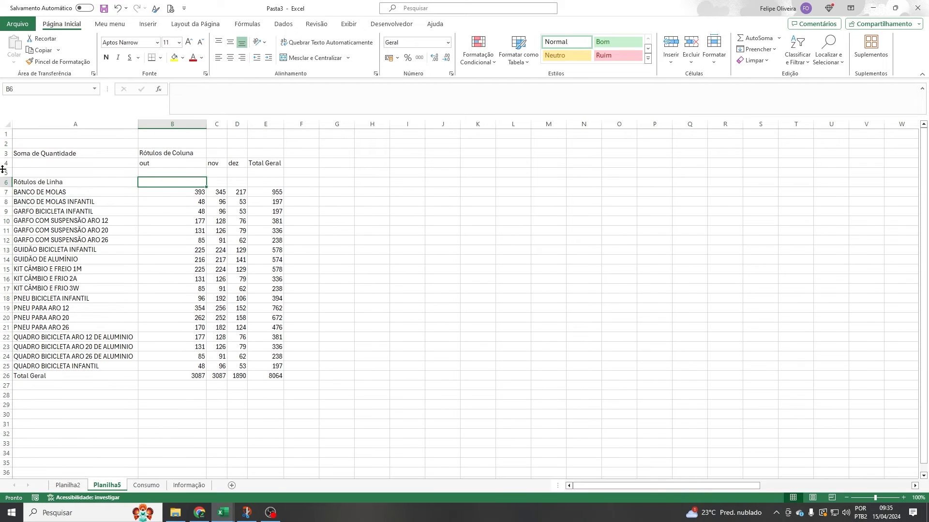
# Step: Delete the two rows between the month headings and the first item, and the three rows above the month headings
pyautogui.moveTo(4, 172); pyautogui.dragTo(7, 120)
pyautogui.press('alt')
pyautogui.press('e')
pyautogui.press('x')
pyautogui.click(58, 212)
pyautogui.press('alt')
pyautogui.press('e')
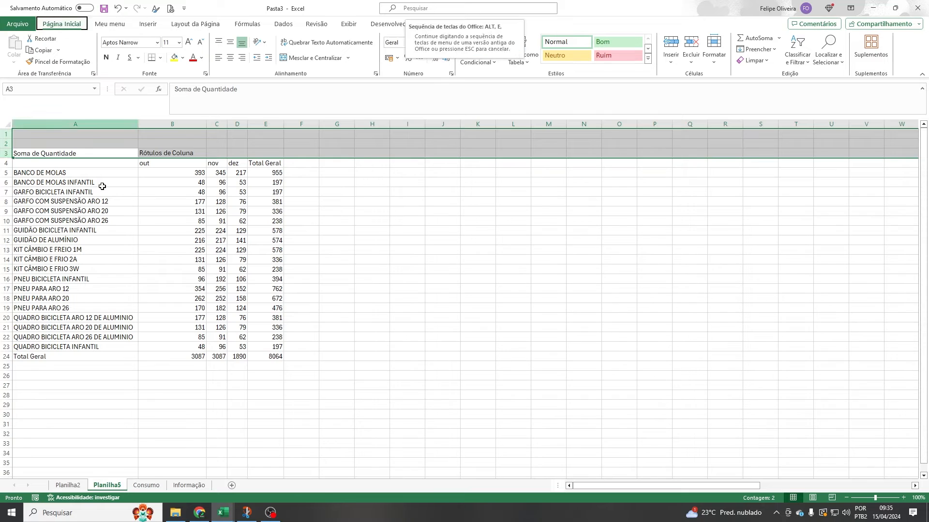
pyautogui.press('x')
pyautogui.click(102, 190)
# Step: Enter the heading Descrição in cell A1 above the item names
pyautogui.click(69, 134)
pyautogui.write('Descrição')
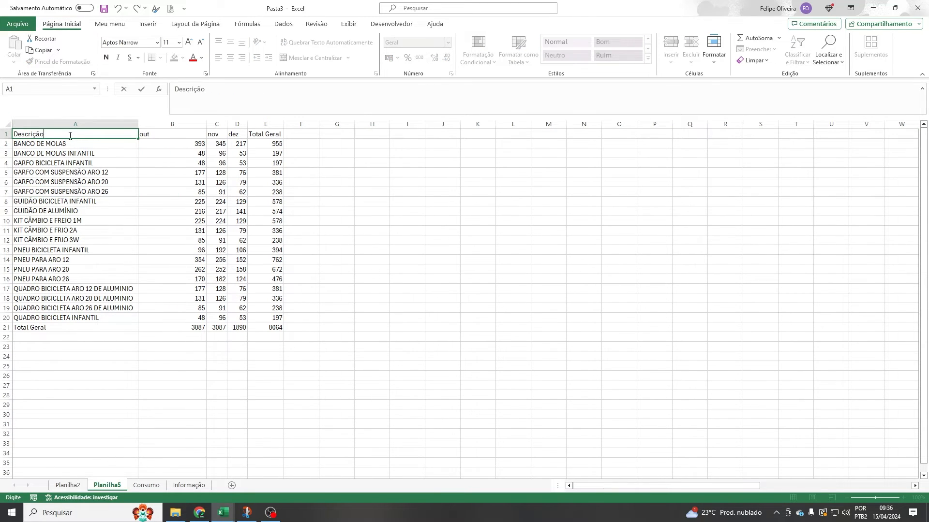
pyautogui.press('Tab')
# Step: Center the contents of columns B to E and widen these columns equally
pyautogui.moveTo(179, 124); pyautogui.dragTo(273, 123)
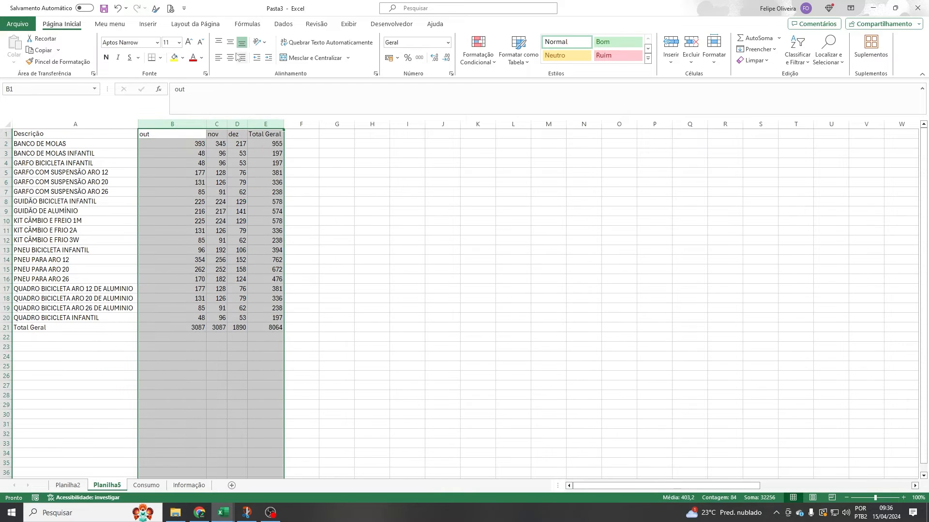
pyautogui.click(235, 57)
pyautogui.moveTo(207, 127); pyautogui.dragTo(221, 127)
pyautogui.click(66, 308)
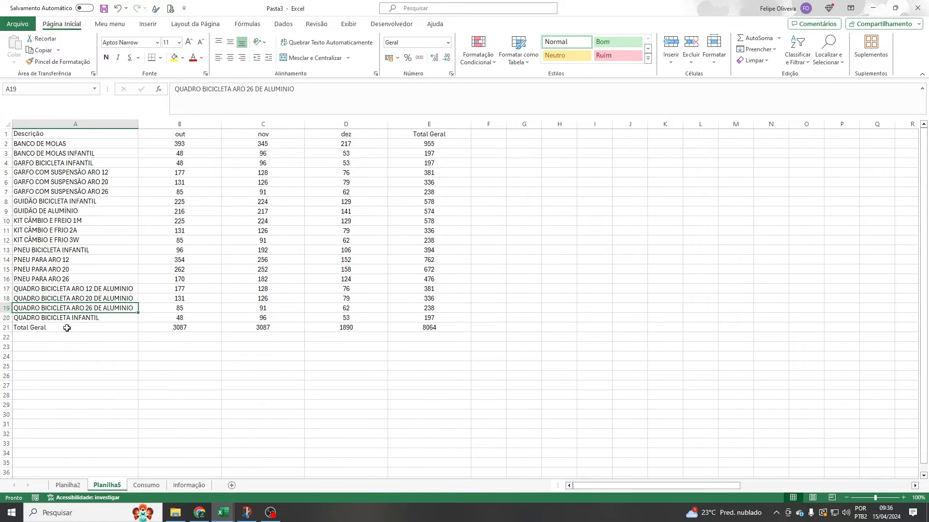
# Step: Clear the contents of the Total Geral row below the last item
pyautogui.click(67, 328)
pyautogui.click(6, 328)
pyautogui.press('Delete')
pyautogui.click(145, 327)
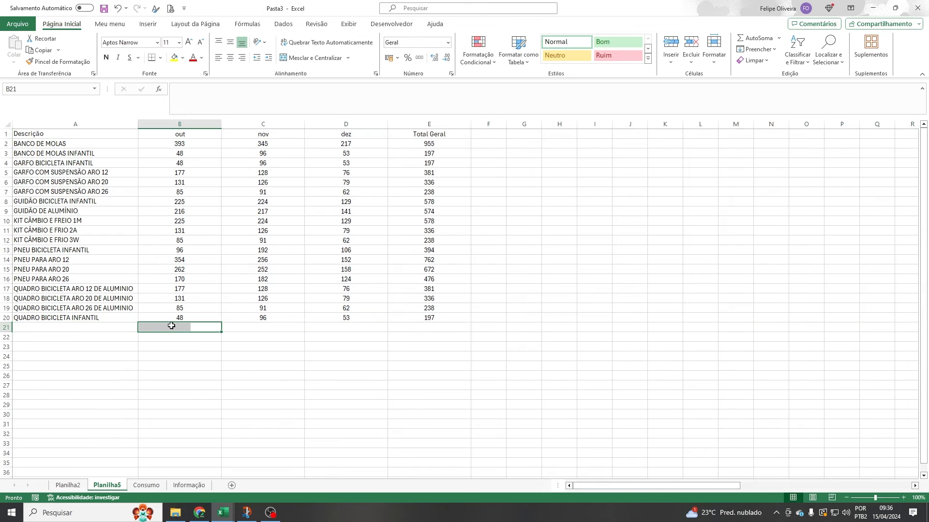
# Step: Delete the Total Geral column and narrow the dez column slightly
pyautogui.rightClick(430, 124)
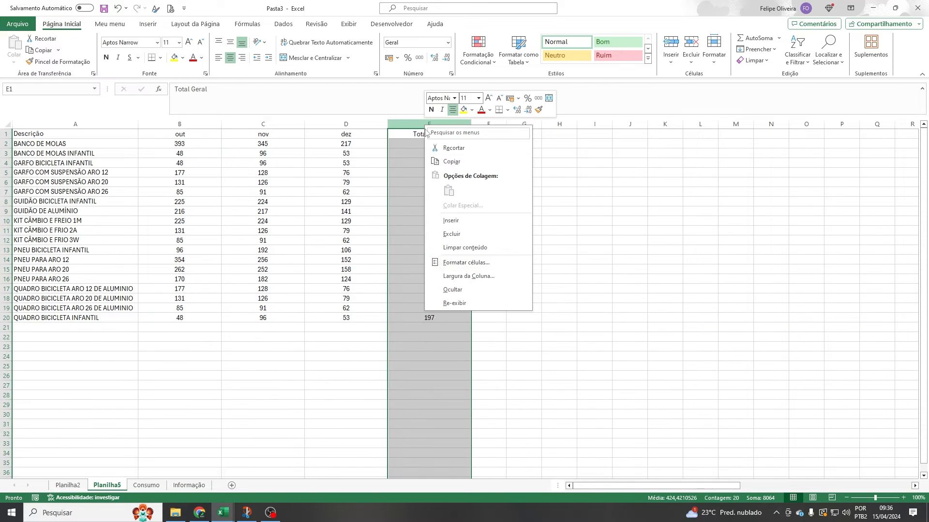
pyautogui.click(445, 231)
pyautogui.click(375, 201)
pyautogui.moveTo(387, 124); pyautogui.dragTo(370, 124)
pyautogui.moveTo(340, 154); pyautogui.dragTo(319, 162)
# Step: Enter the heading Consumo diário in cell E1 and widen column E to fit it
pyautogui.click(197, 144)
pyautogui.click(266, 153)
pyautogui.click(334, 141)
pyautogui.click(399, 144)
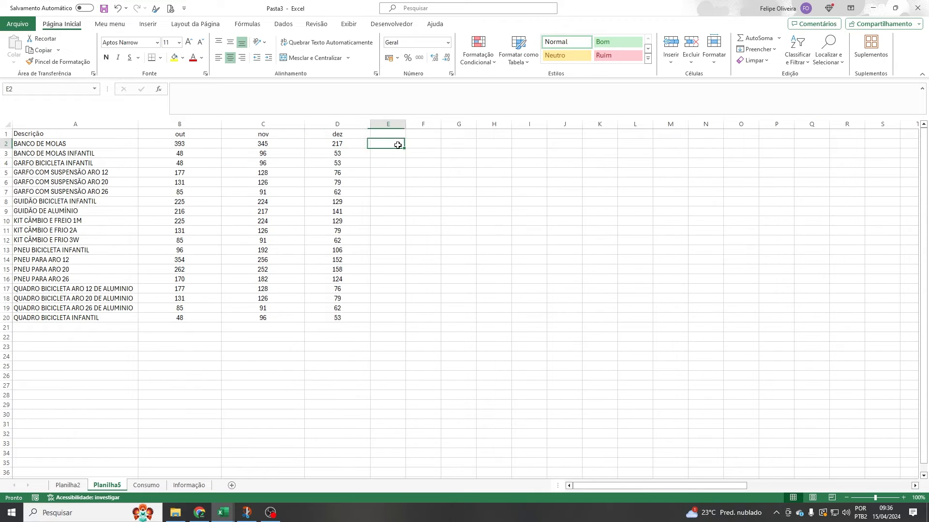
pyautogui.click(400, 135)
pyautogui.click(414, 124)
pyautogui.moveTo(191, 145); pyautogui.dragTo(339, 143)
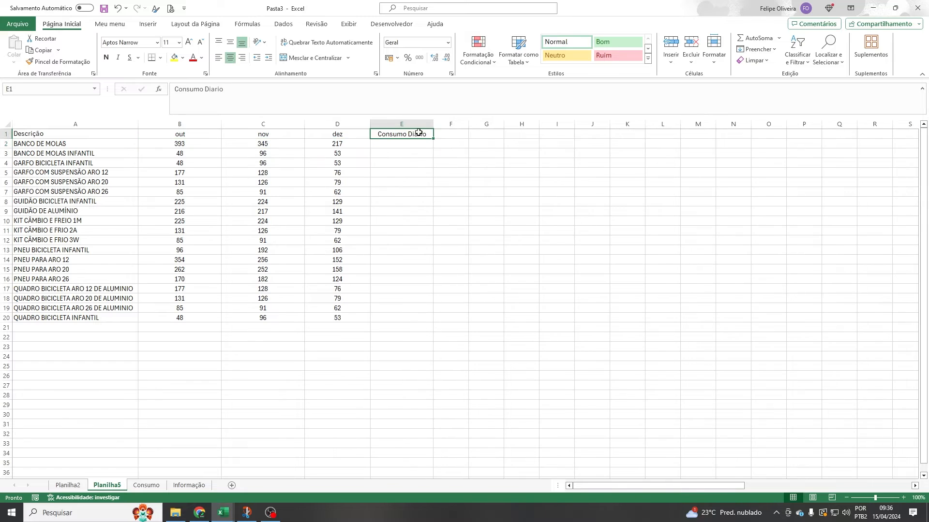
pyautogui.write('Consumo diário')
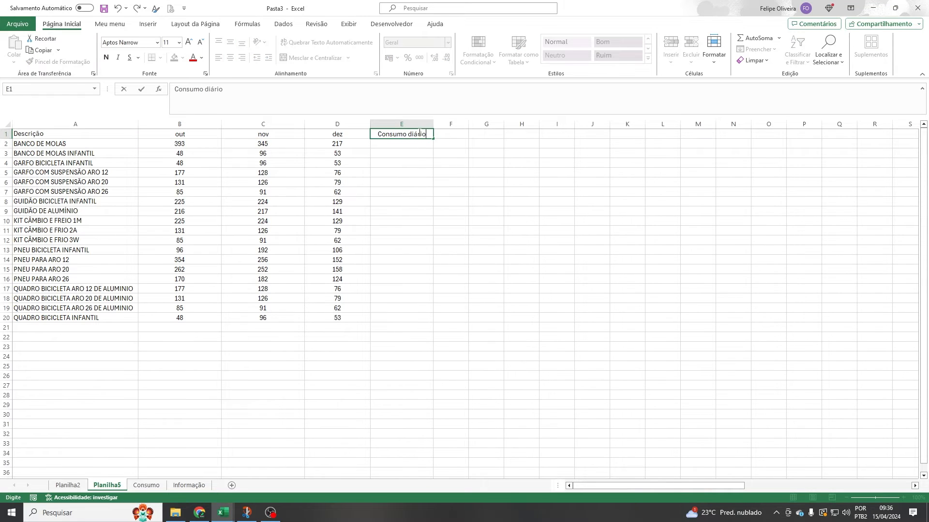
pyautogui.press('Return')
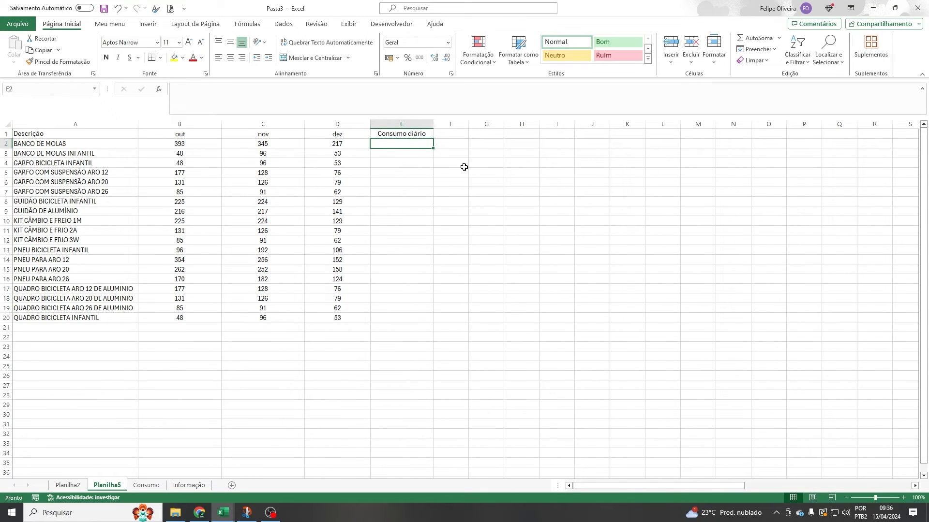
# Step: Calculate the daily consumption of BANCO DE MOLAS in E2 with the formula =SOMA(B2:D2)/90
pyautogui.write('=soma(')
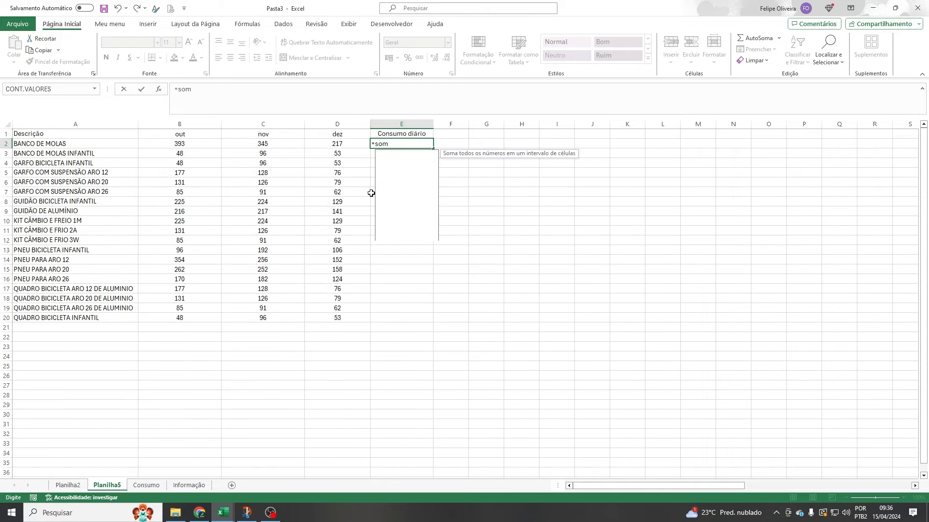
pyautogui.click(218, 144)
pyautogui.moveTo(218, 144); pyautogui.dragTo(327, 142)
pyautogui.write(')')
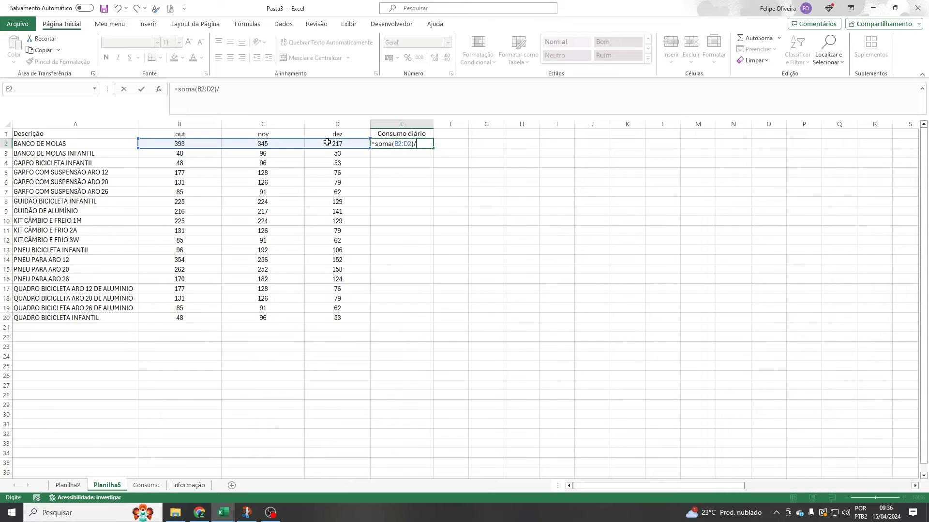
pyautogui.write('/90')
pyautogui.press('Return')
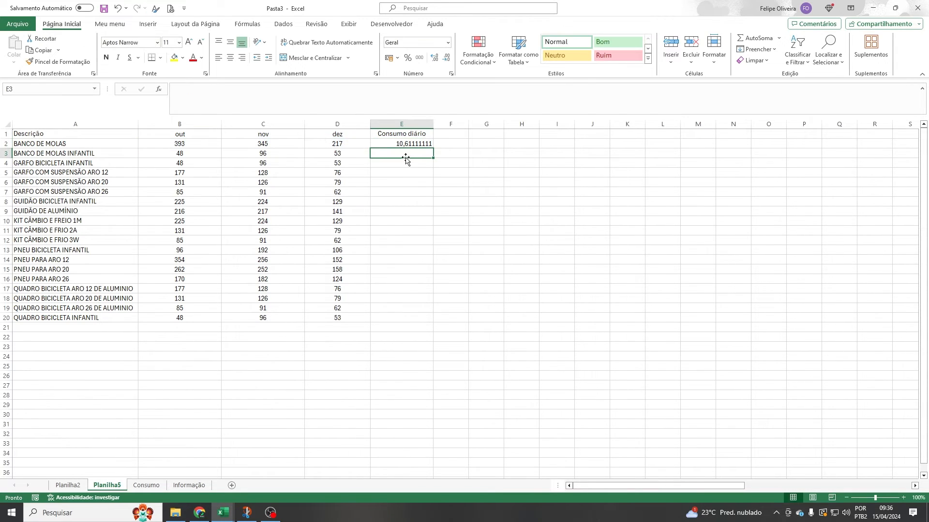
# Step: Round the daily consumption in E2 to zero decimals by changing its formula to =ARRED(SOMA(B2:D2)/90;0)
pyautogui.click(72, 143)
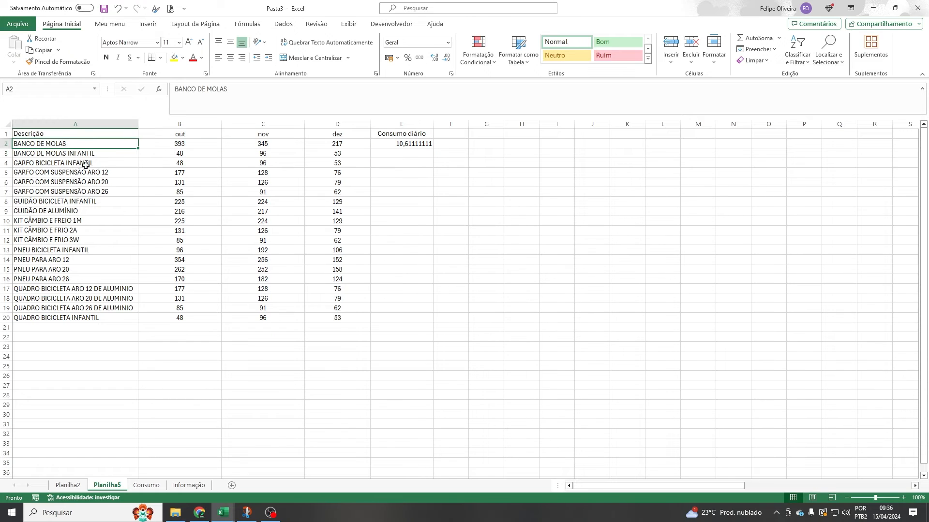
pyautogui.click(399, 141)
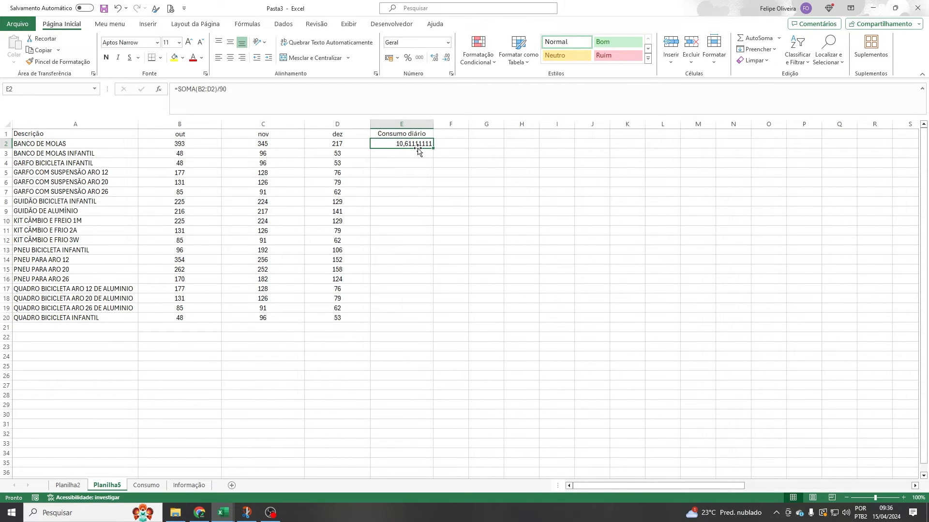
pyautogui.click(178, 89)
pyautogui.write('are')
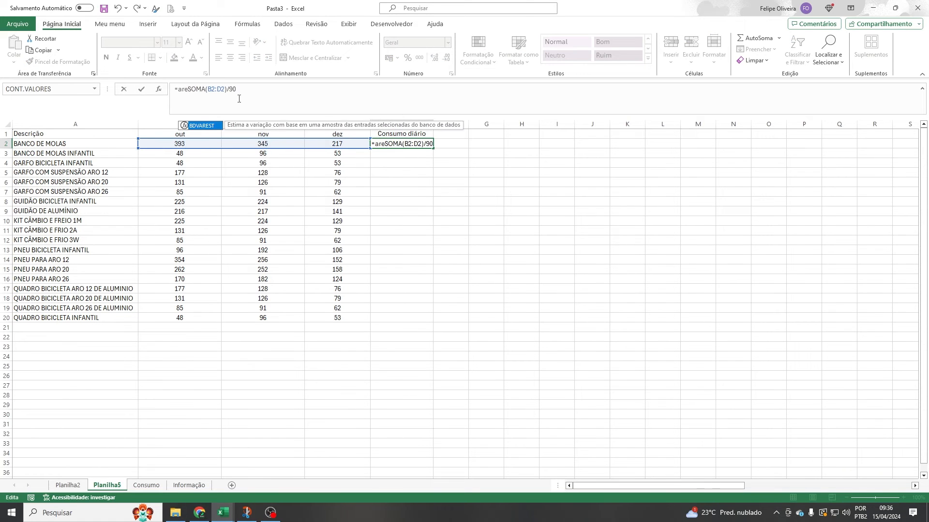
pyautogui.press('BackSpace')
pyautogui.press('BackSpace')
pyautogui.write('rr')
pyautogui.press('Tab')
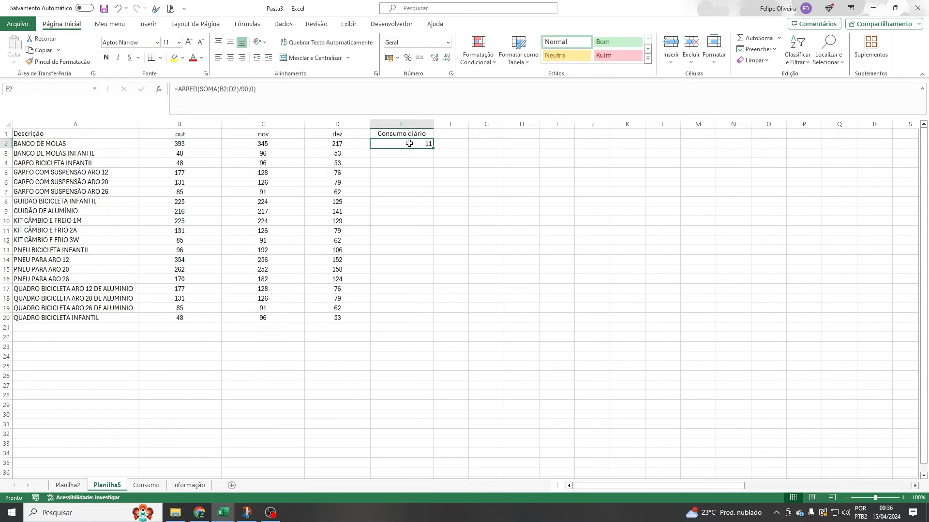
# Step: Copy the daily consumption formula from E2 down to E20 and centre column E
pyautogui.moveTo(409, 143); pyautogui.dragTo(384, 318)
pyautogui.hotkey('ctrl', 'd')
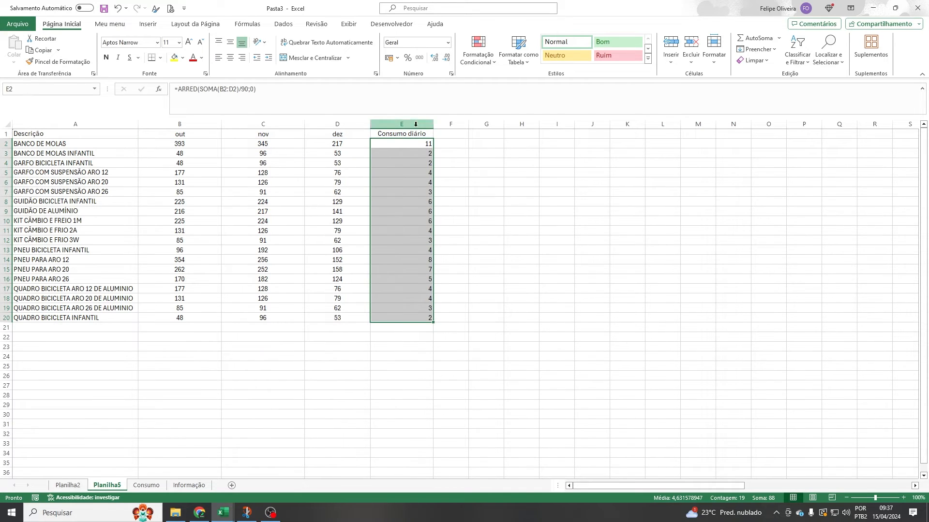
pyautogui.click(415, 124)
pyautogui.click(230, 58)
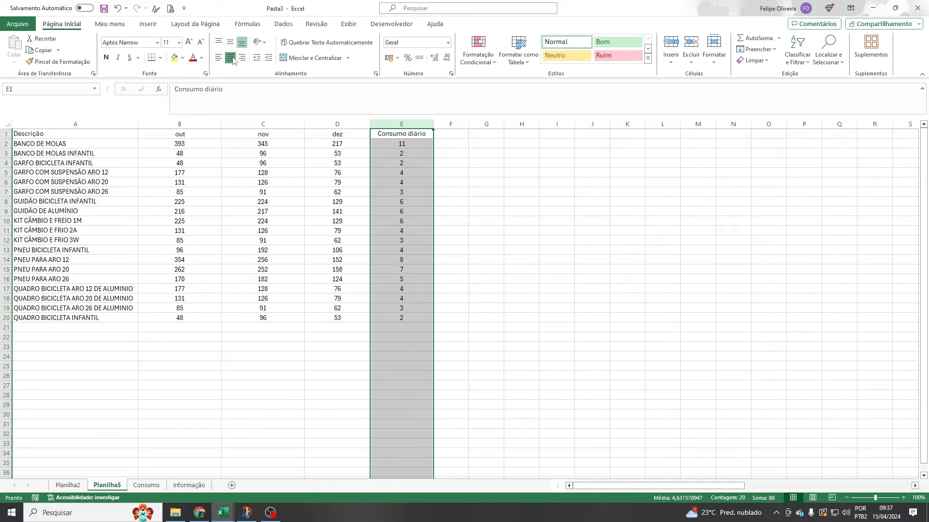
pyautogui.click(474, 201)
pyautogui.moveTo(120, 147); pyautogui.dragTo(194, 239)
pyautogui.click(382, 200)
# Step: Widen column F and enter the heading Desvio in cell F1
pyautogui.click(443, 142)
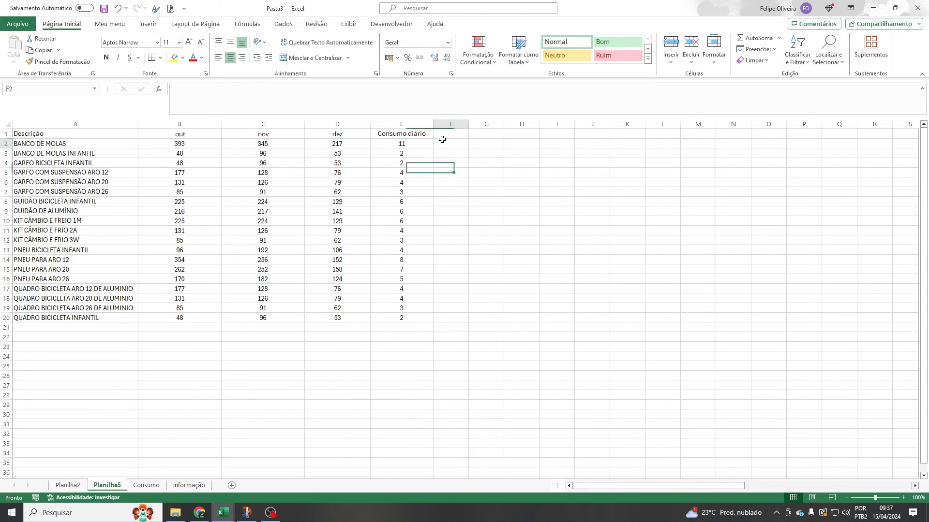
pyautogui.moveTo(468, 124); pyautogui.dragTo(482, 124)
pyautogui.click(459, 131)
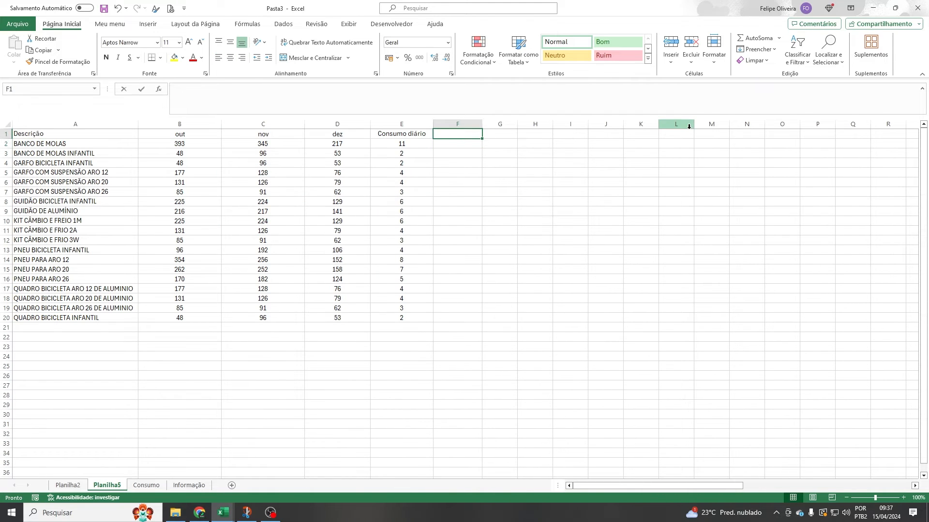
pyautogui.write('Desvio')
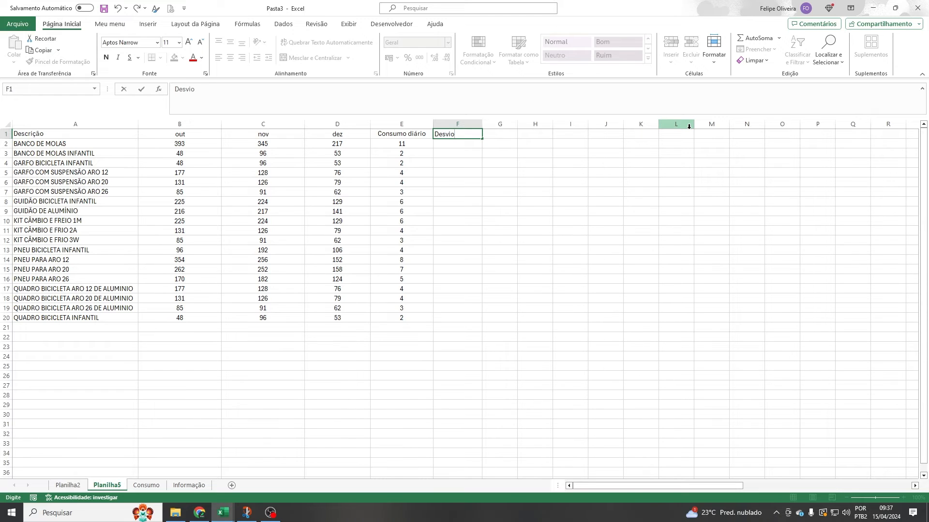
pyautogui.press('Return')
# Step: Calculate the sample standard deviation of BANCO DE MOLAS's monthly consumption in F2 with =DESVPAD.A(B2:D2)
pyautogui.write('=')
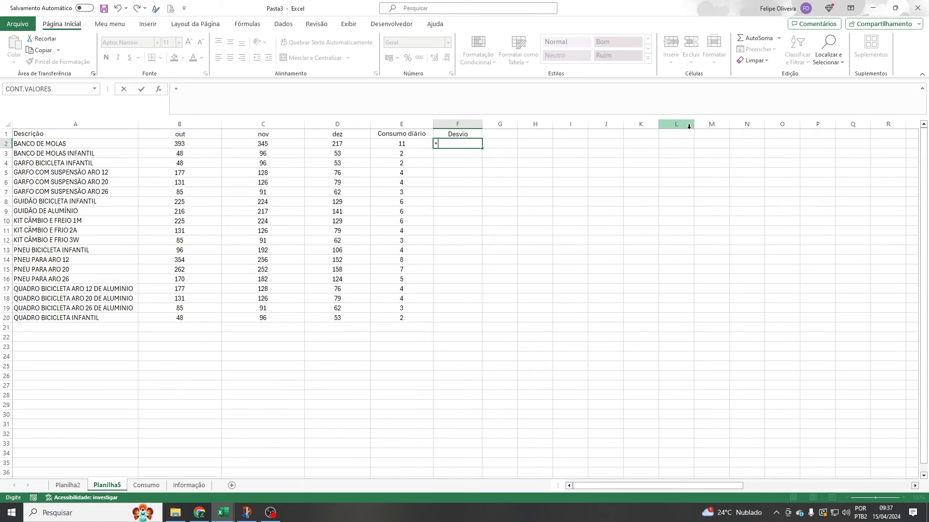
pyautogui.write('desv')
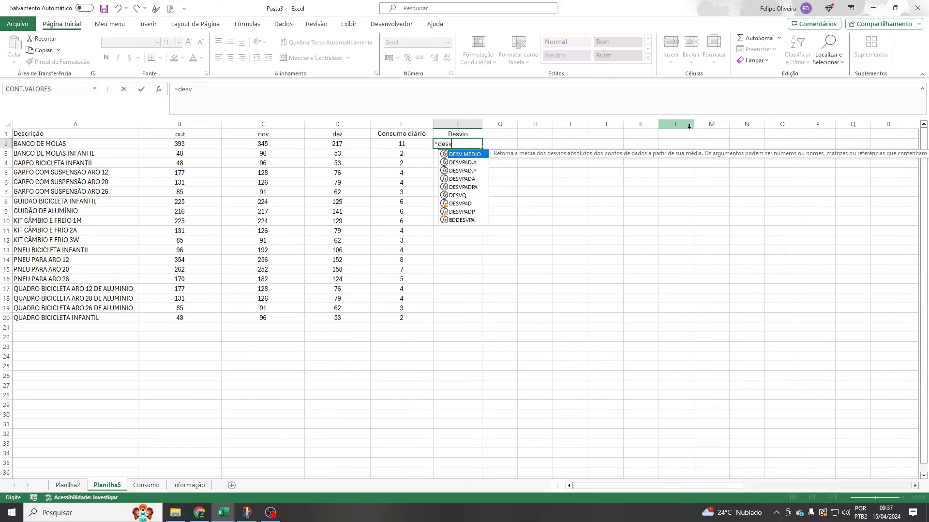
pyautogui.press('Down')
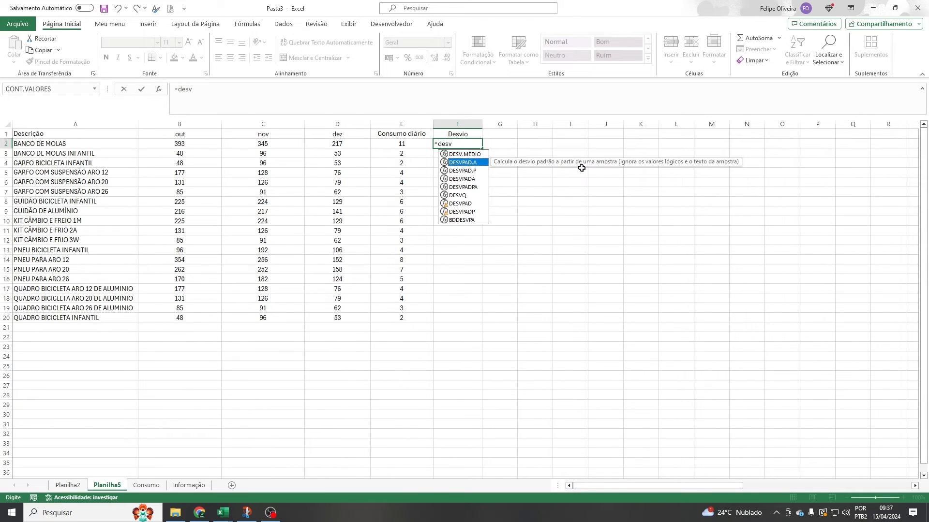
pyautogui.doubleClick(458, 163)
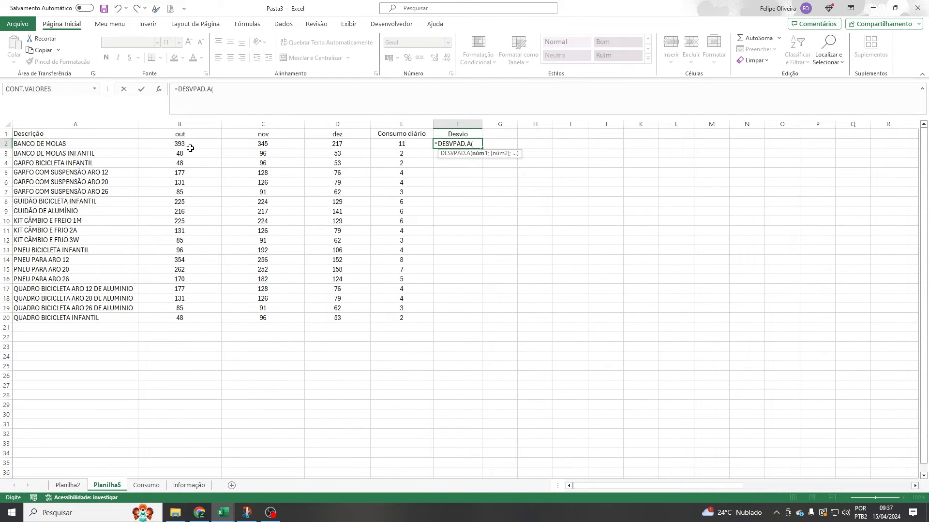
pyautogui.moveTo(183, 145); pyautogui.dragTo(340, 152)
pyautogui.press('Return')
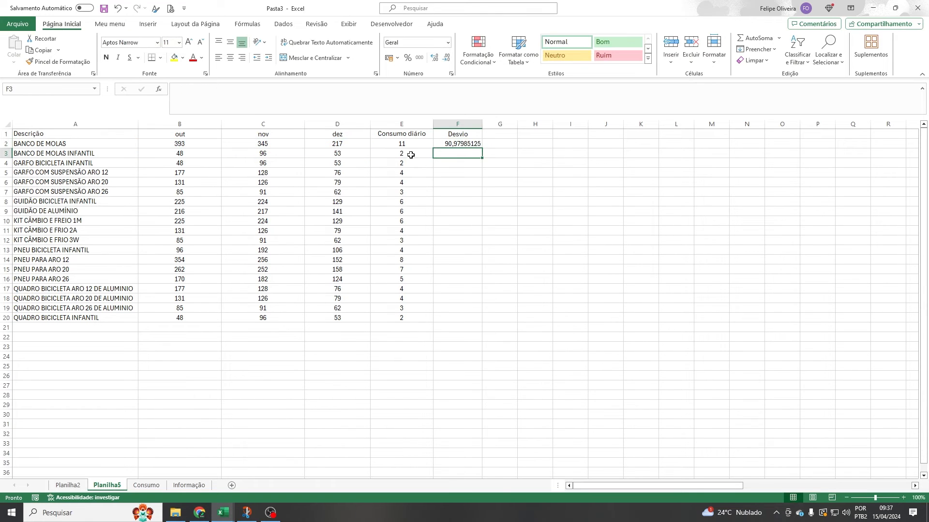
# Step: Copy the deviation formula from F2 down to F20 and centre the values
pyautogui.click(451, 143)
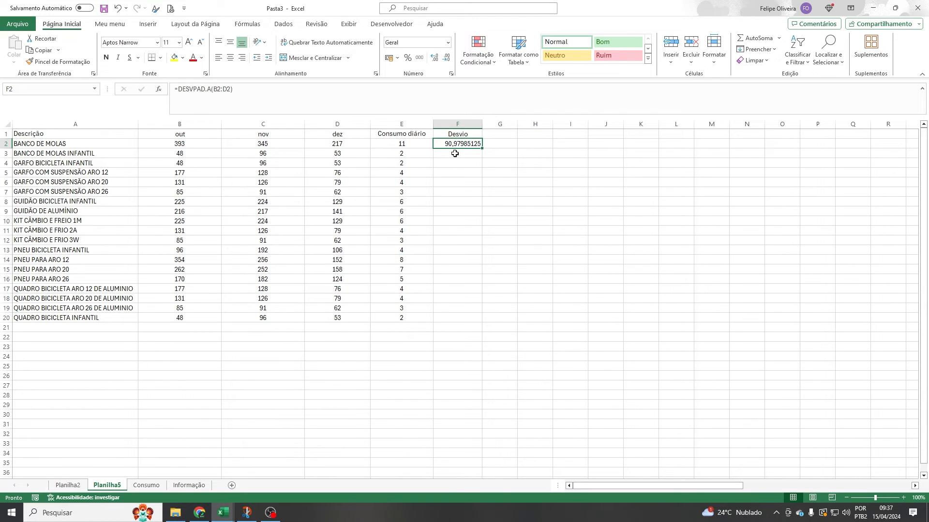
pyautogui.moveTo(484, 147); pyautogui.dragTo(474, 324)
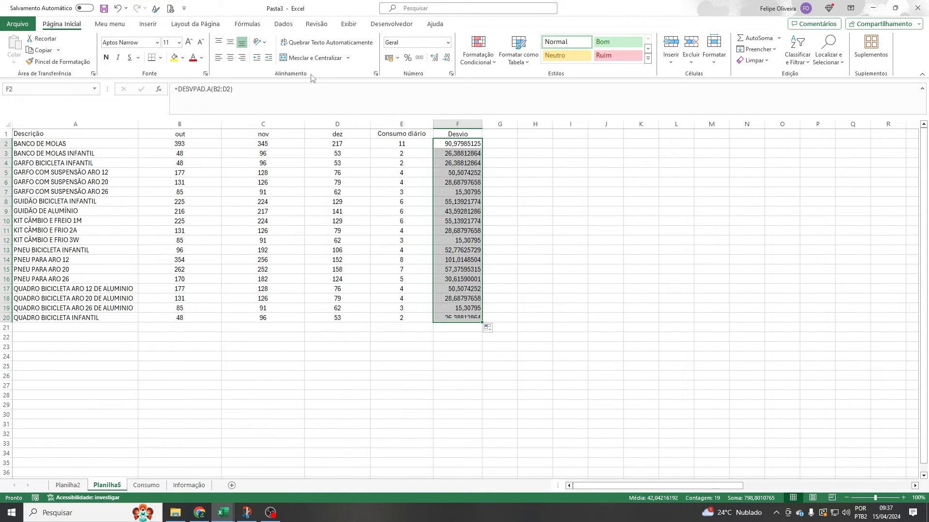
pyautogui.click(554, 182)
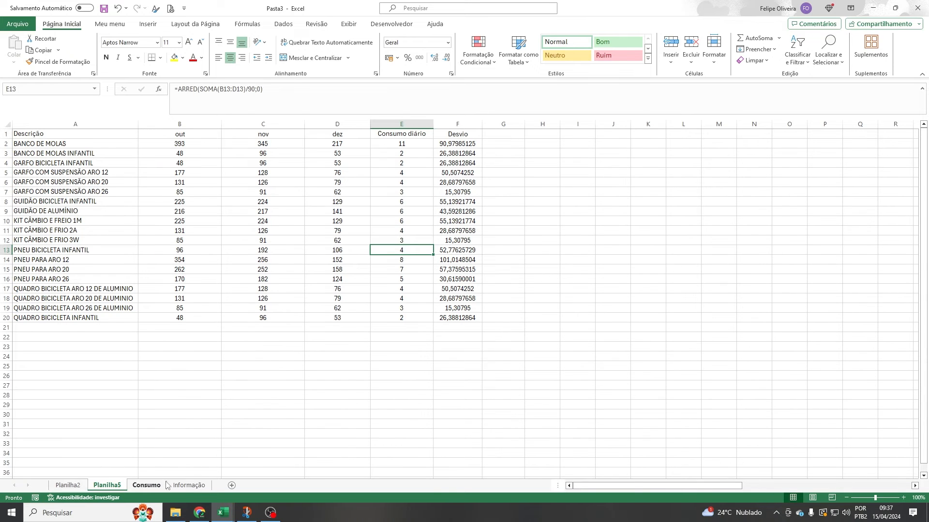
# Step: Review the service level and Z value table on the Informação sheet, and return to Planilha5
pyautogui.click(180, 488)
pyautogui.click(667, 486)
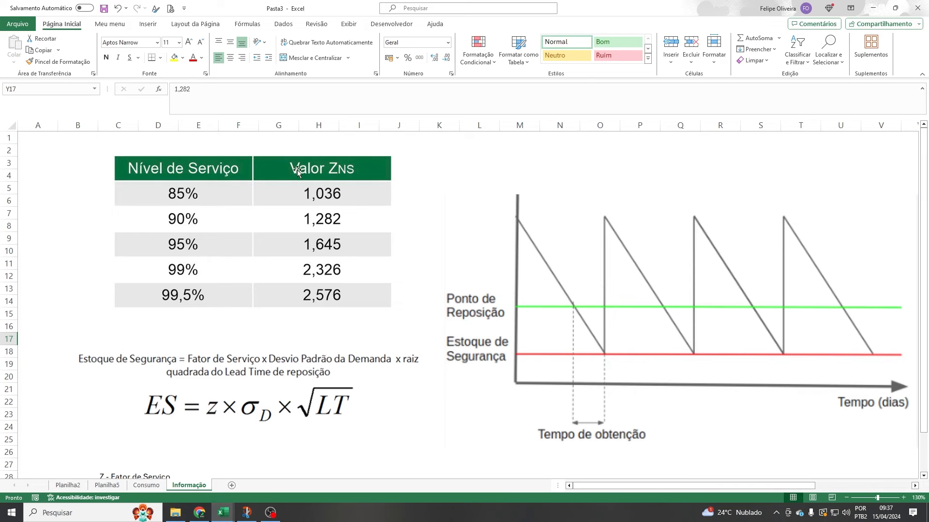
pyautogui.click(145, 486)
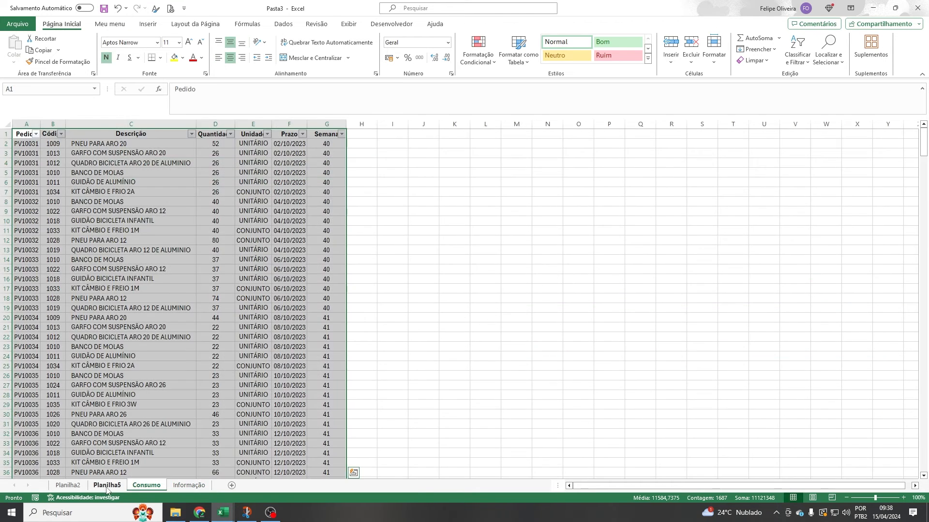
pyautogui.click(94, 486)
pyautogui.click(67, 485)
pyautogui.click(107, 486)
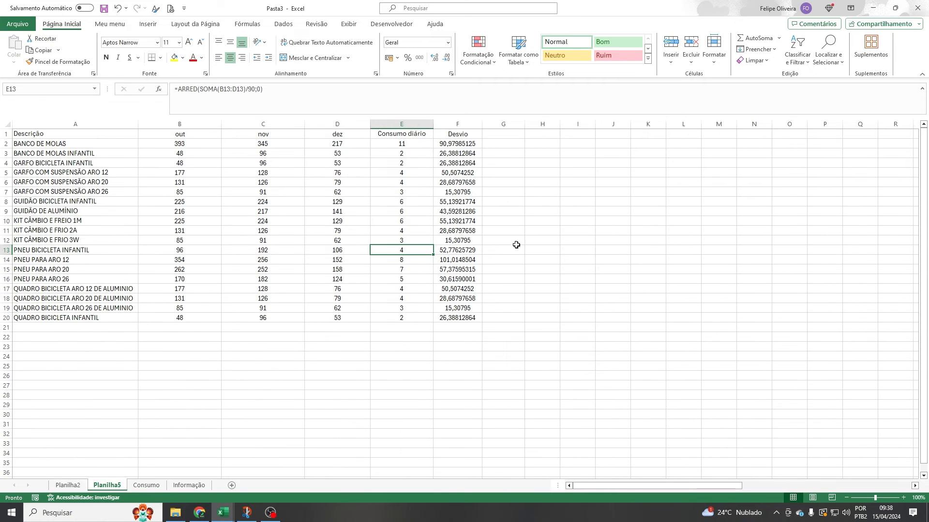
# Step: Enter the heading Nível de Serviço in cell G1 and widen column G to fit it
pyautogui.click(502, 129)
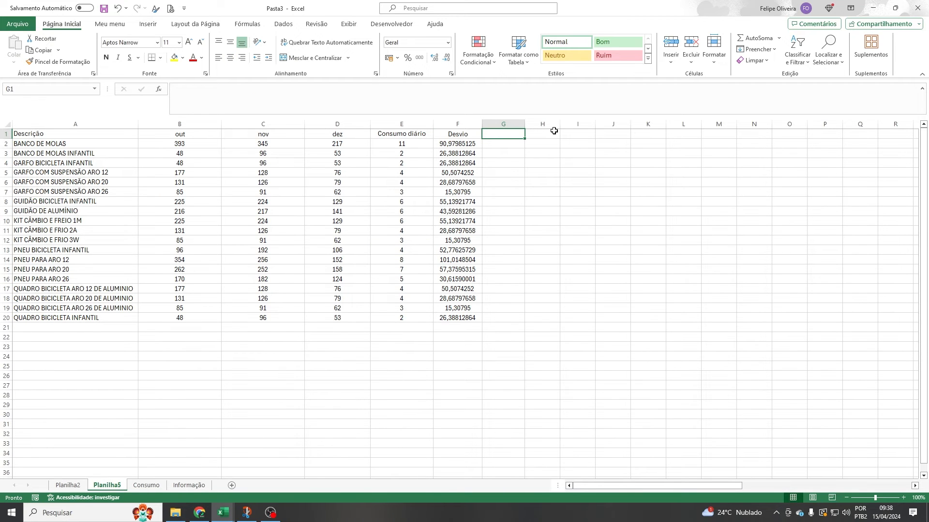
pyautogui.write('Nível de Ser')
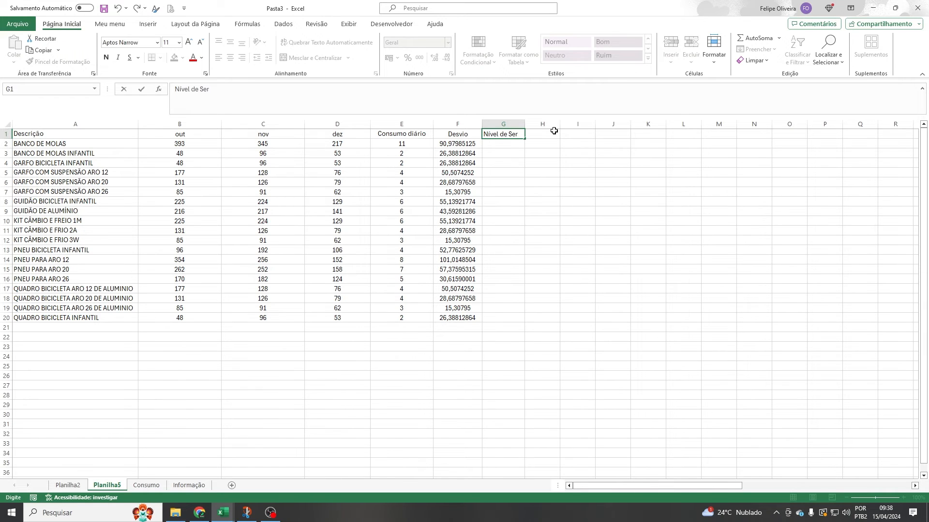
pyautogui.write('viço')
pyautogui.press('Return')
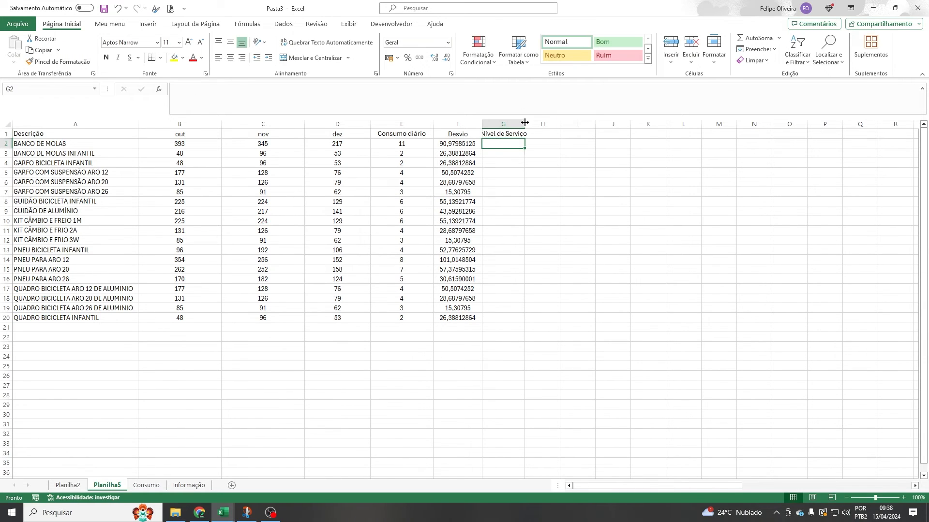
pyautogui.moveTo(525, 122); pyautogui.dragTo(559, 122)
# Step: Set the service level in G2 to 90% in percentage format and copy it down to G20
pyautogui.write('60')
pyautogui.press('Return')
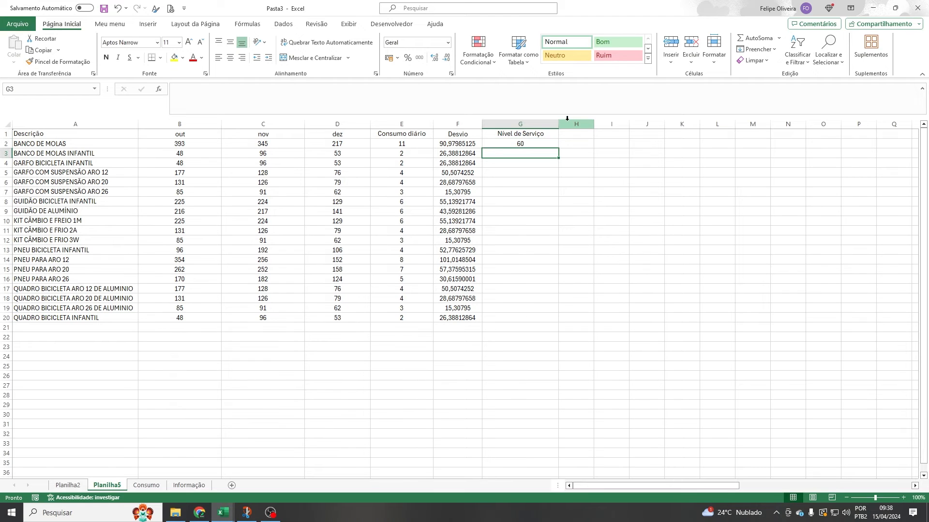
pyautogui.press('Up')
pyautogui.write('90')
pyautogui.hotkey('ctrl', 'Return')
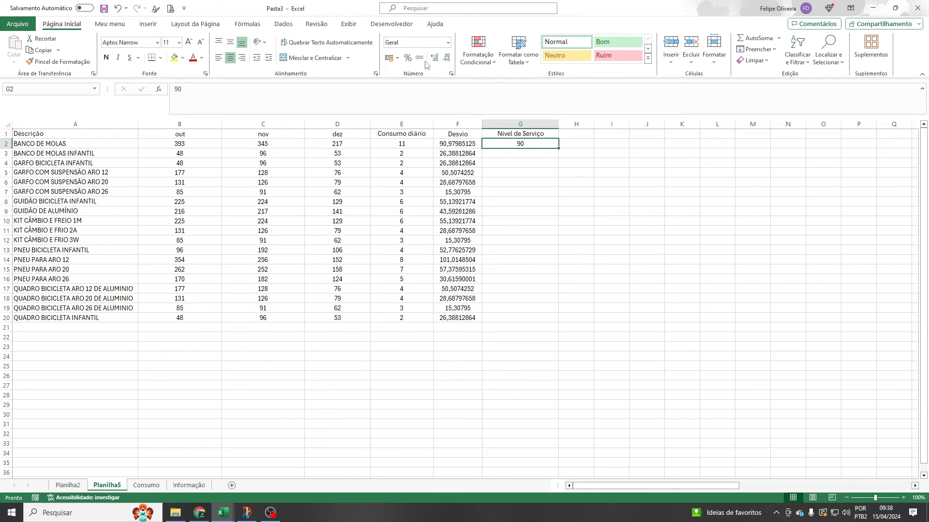
pyautogui.click(408, 58)
pyautogui.write('90')
pyautogui.press('Return')
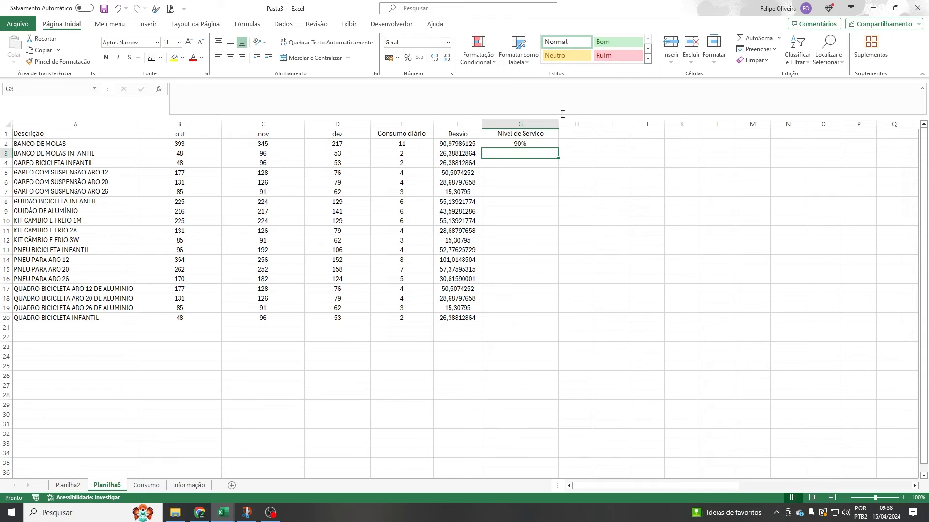
pyautogui.moveTo(526, 145); pyautogui.dragTo(524, 317)
pyautogui.hotkey('ctrl', 'd')
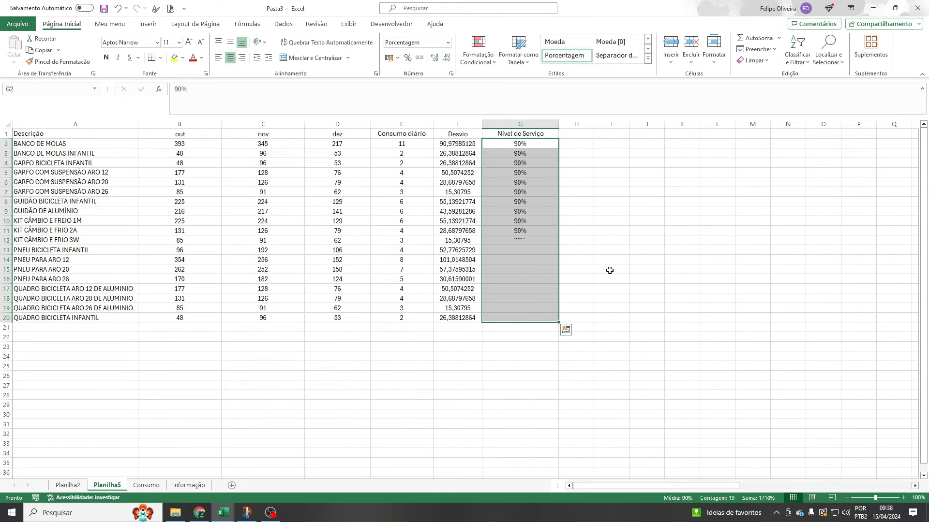
pyautogui.click(610, 262)
# Step: Enter the heading Z in cell H1 and widen column H
pyautogui.click(585, 136)
pyautogui.write('Z')
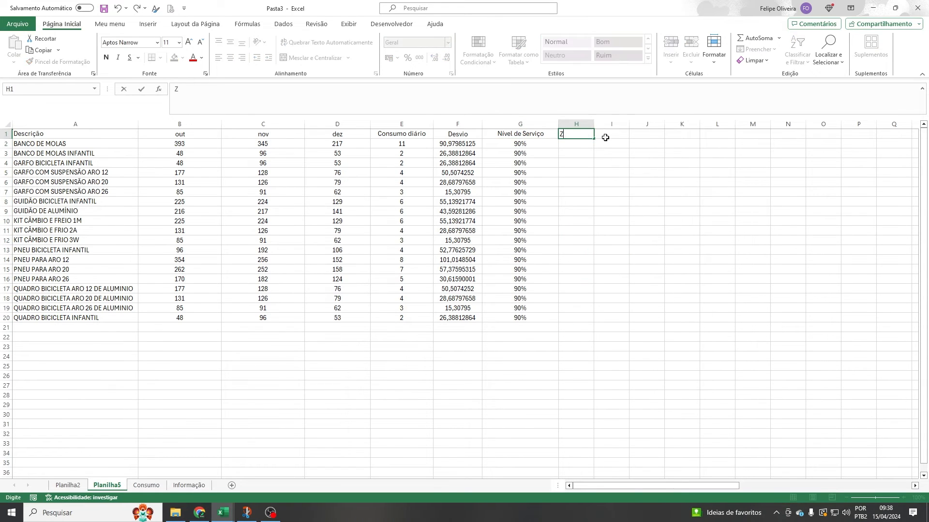
pyautogui.press('Return')
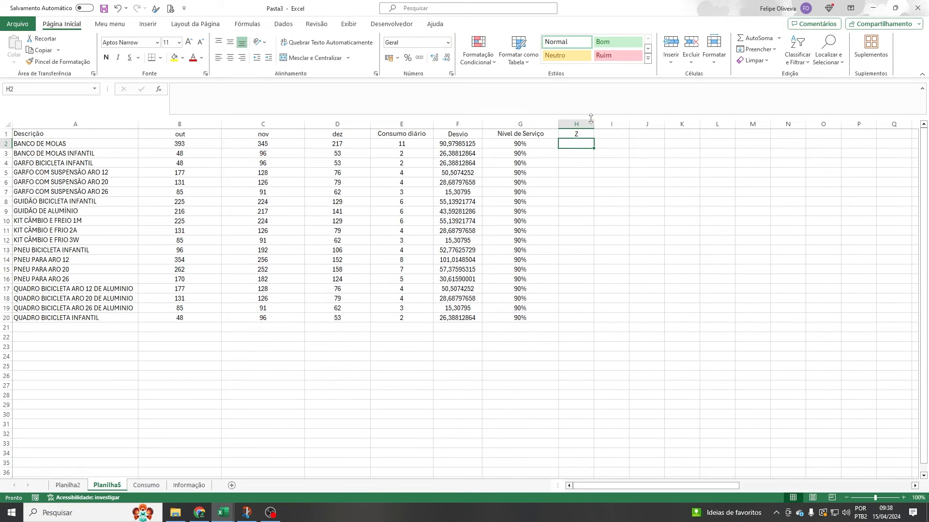
pyautogui.moveTo(591, 121); pyautogui.dragTo(610, 123)
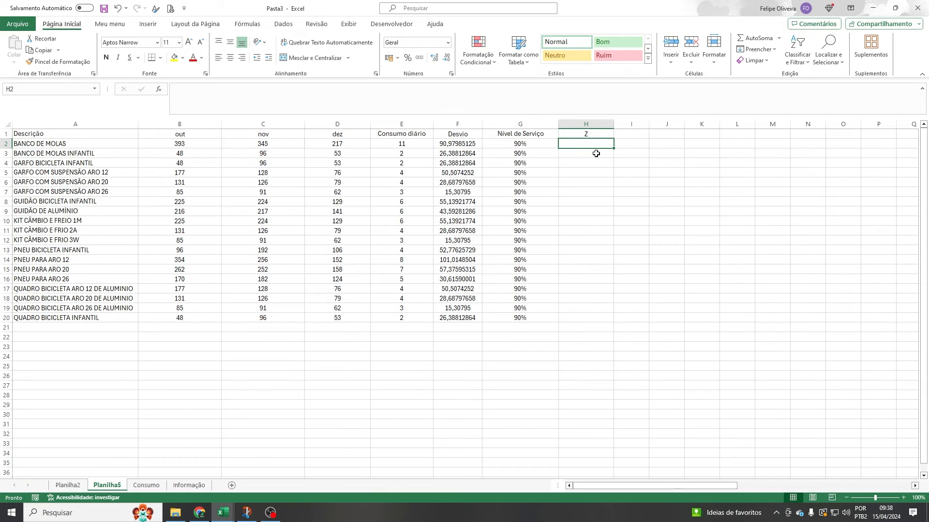
# Step: Calculate the Z factor for BANCO DE MOLAS in H2 with the formula =INV.NORMP.N(G2)
pyautogui.write('=')
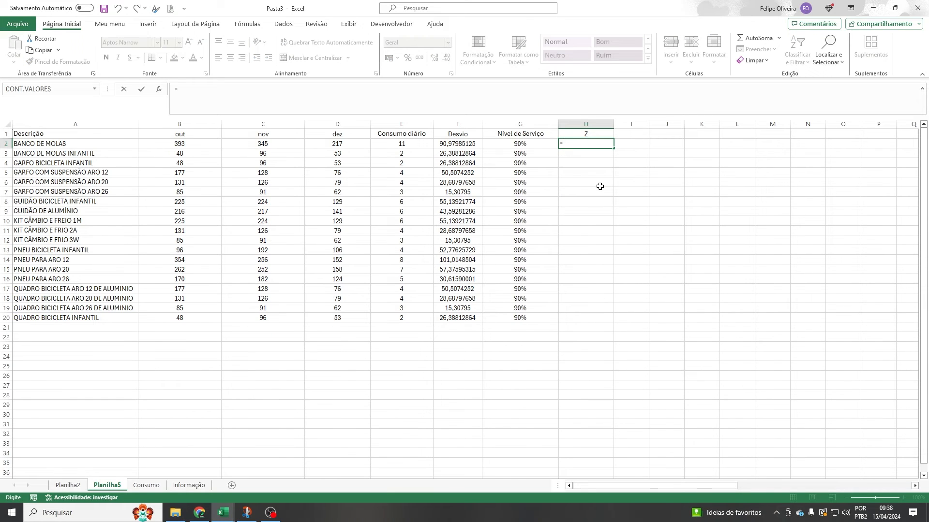
pyautogui.write('inv')
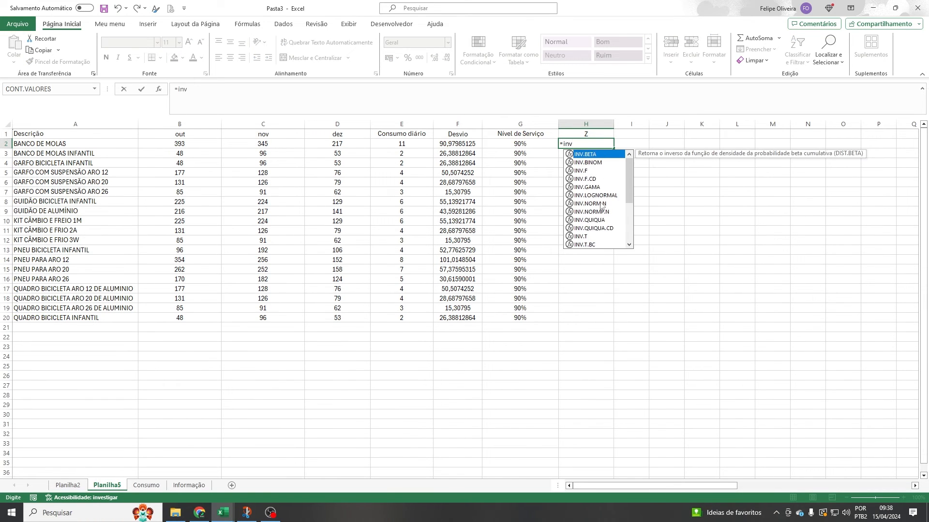
pyautogui.click(601, 213)
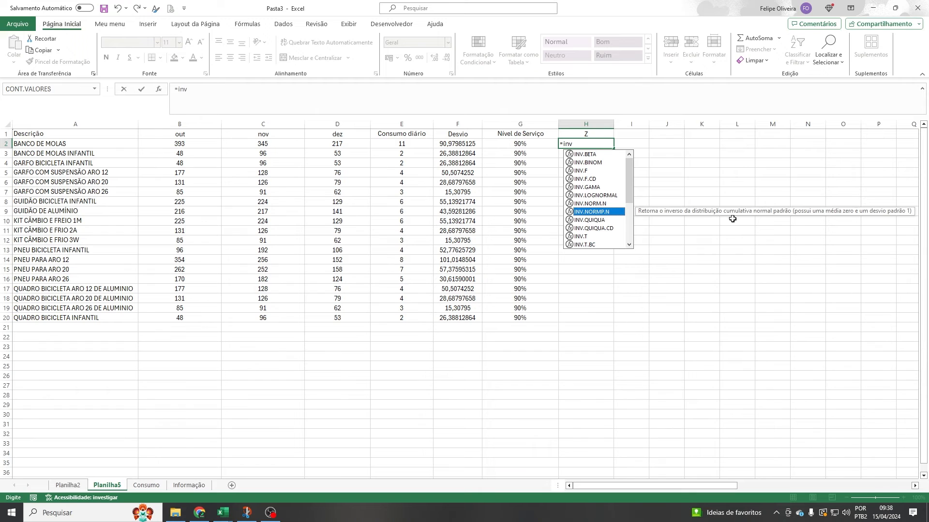
pyautogui.doubleClick(584, 213)
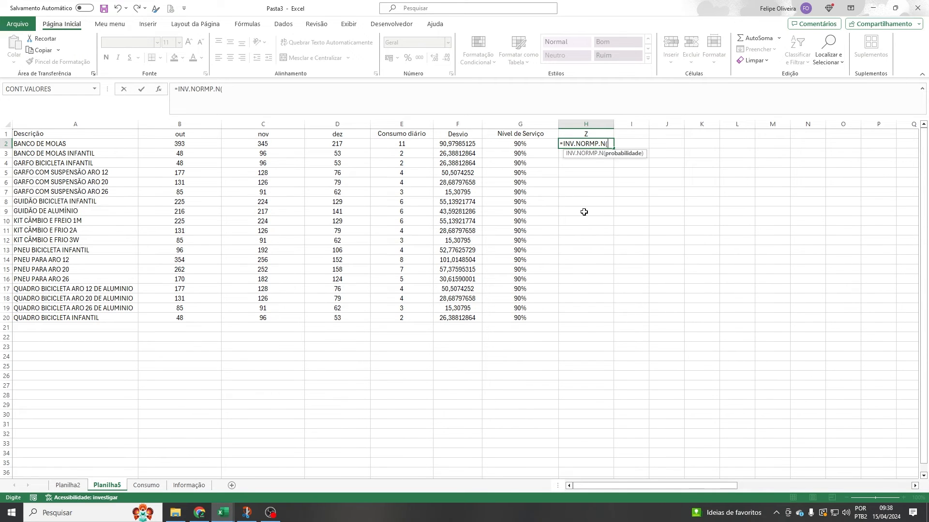
pyautogui.click(521, 142)
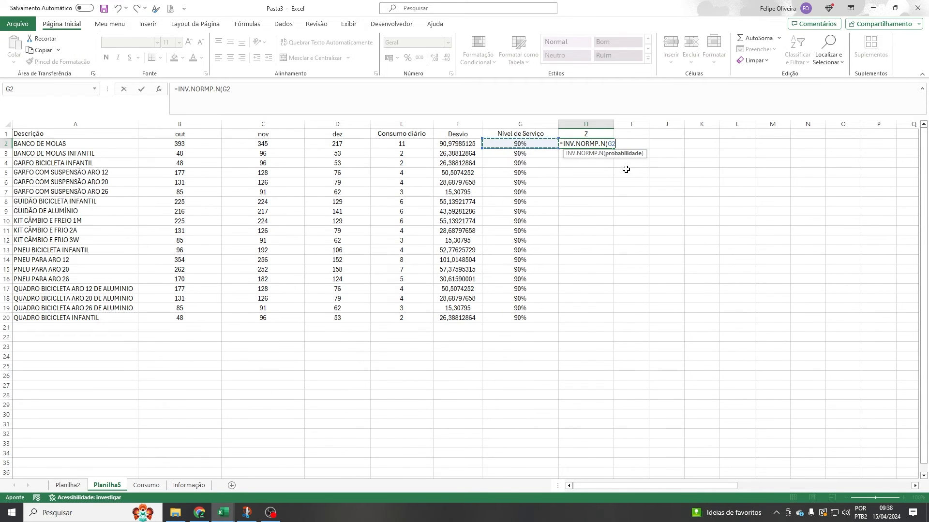
pyautogui.write(')')
pyautogui.hotkey('ctrl', 'Return')
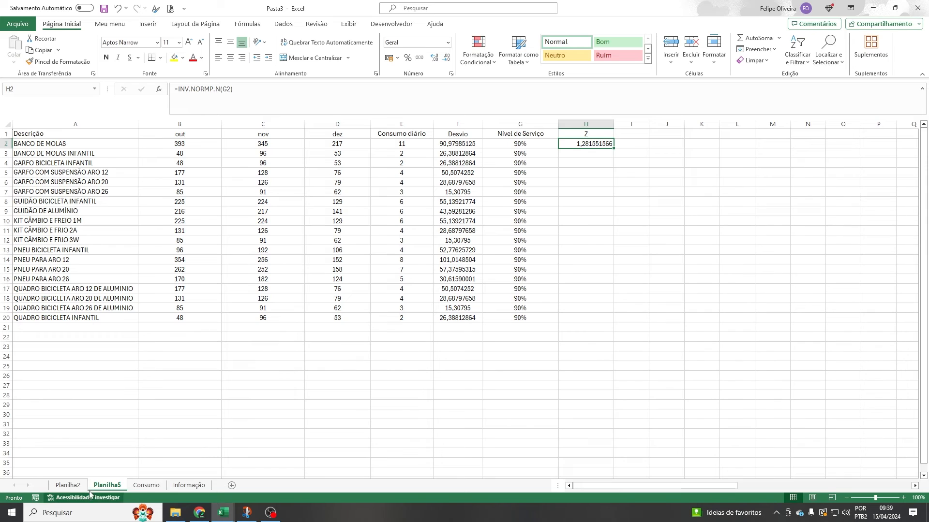
# Step: Test the Z factor of BANCO DE MOLAS by setting the service level in G2 to 85% and 95%
pyautogui.click(521, 144)
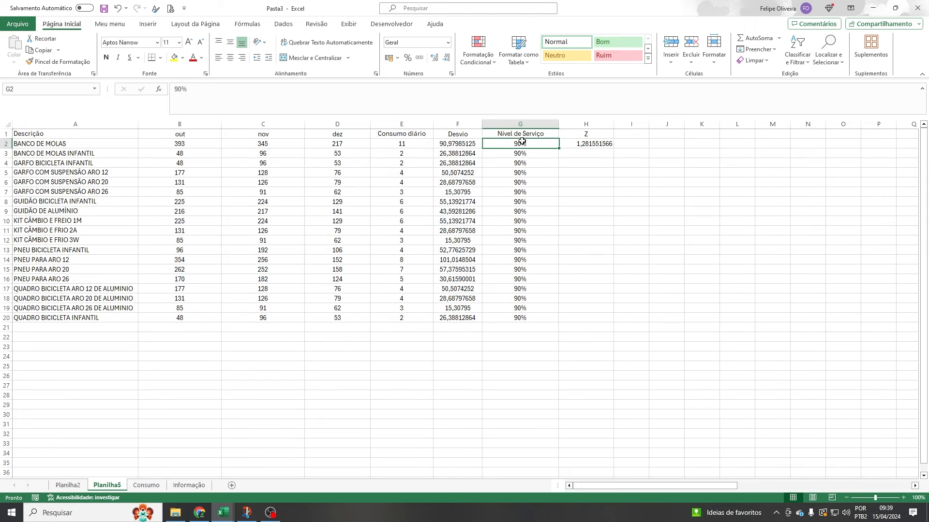
pyautogui.click(595, 141)
pyautogui.click(525, 146)
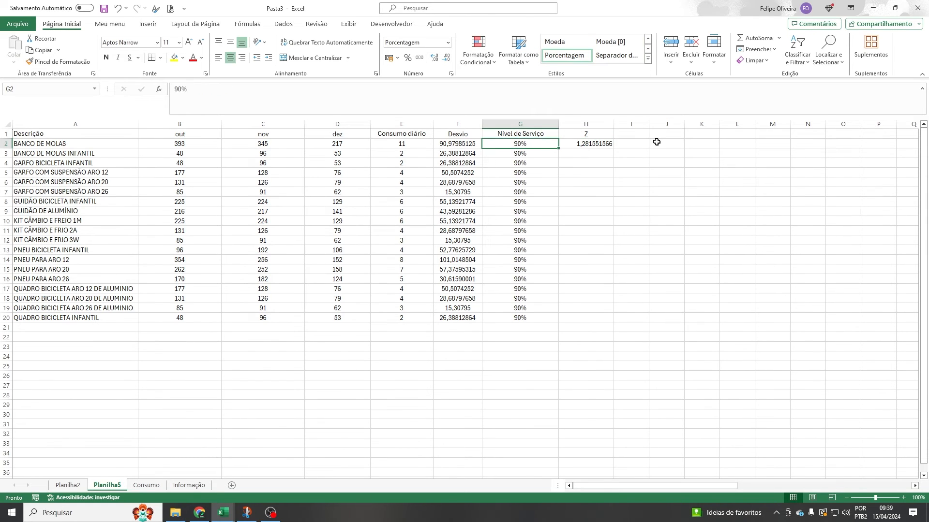
pyautogui.write('85')
pyautogui.press('Return')
pyautogui.press('Up')
pyautogui.write('95')
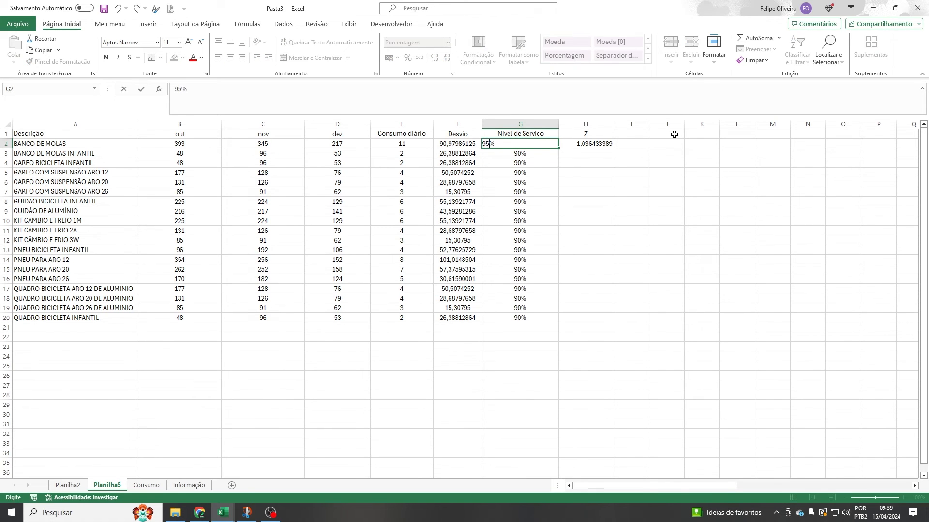
pyautogui.press('Return')
pyautogui.click(592, 135)
pyautogui.click(590, 141)
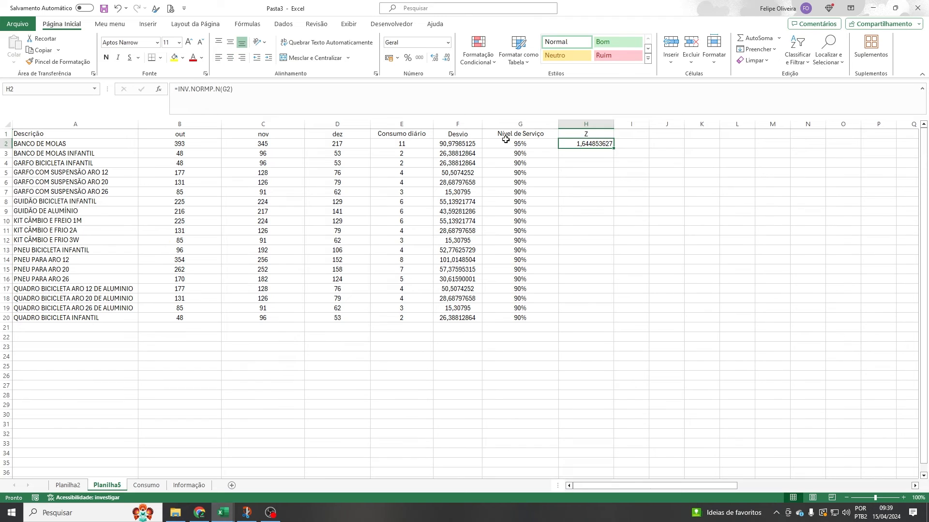
# Step: Set the service level in G2 back to 90% and copy the Z formula from H2 down to H20
pyautogui.click(507, 137)
pyautogui.press('Down')
pyautogui.write('90')
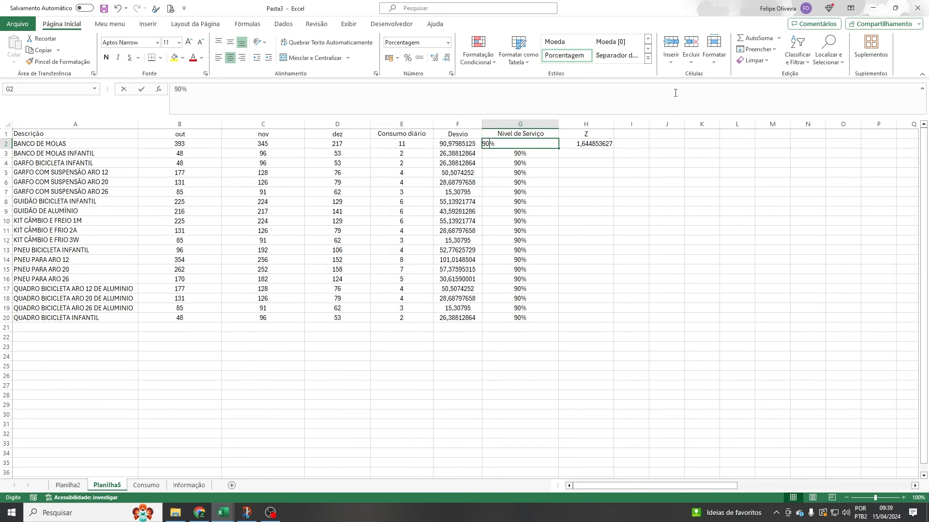
pyautogui.press('Return')
pyautogui.moveTo(589, 145); pyautogui.dragTo(584, 318)
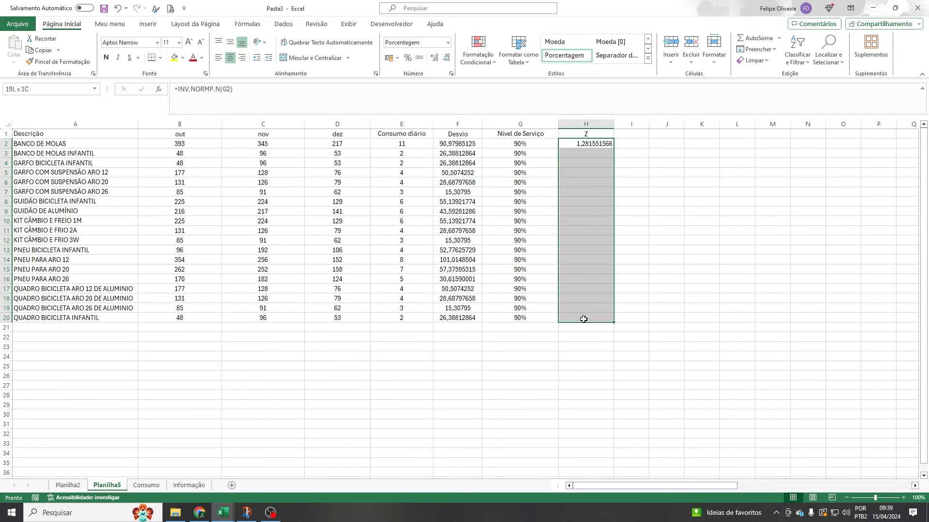
pyautogui.hotkey('ctrl', 'd')
# Step: Enter the heading Leadtime in cell I1
pyautogui.click(625, 133)
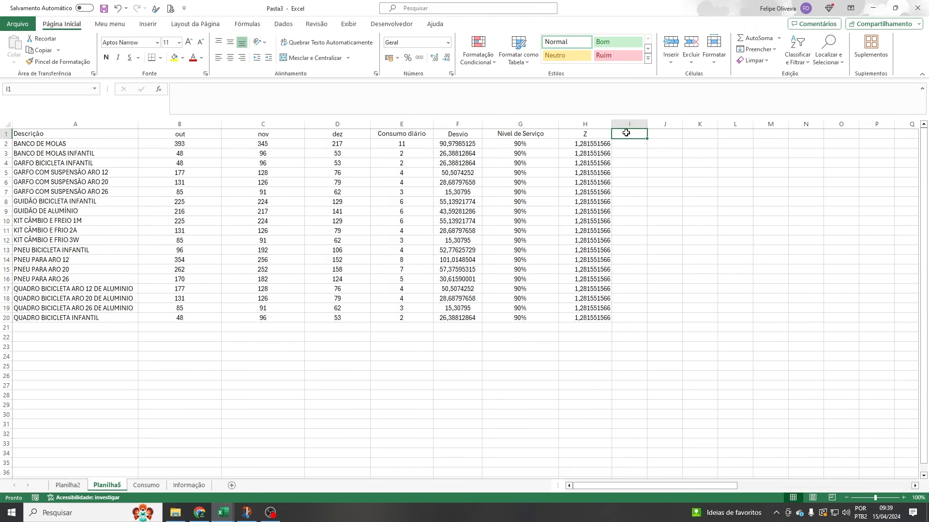
pyautogui.write('Leadt')
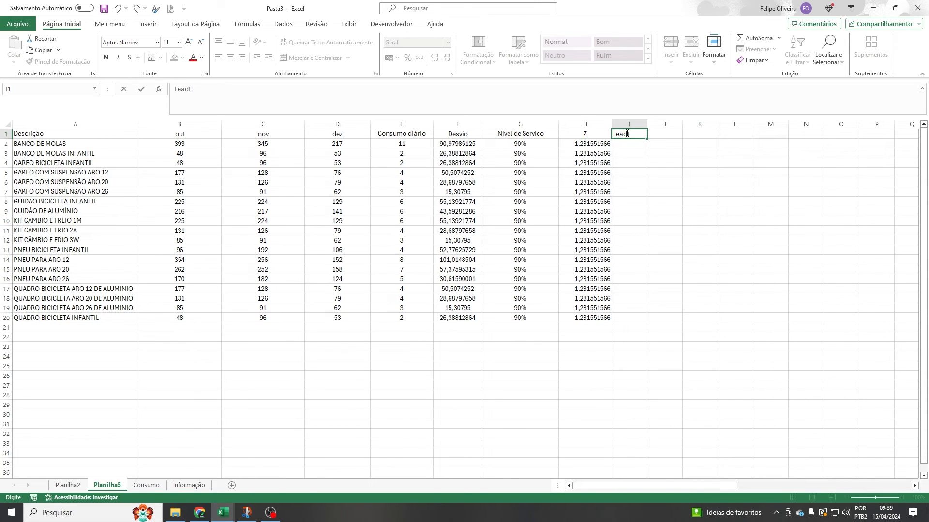
pyautogui.write('ime')
pyautogui.press('Return')
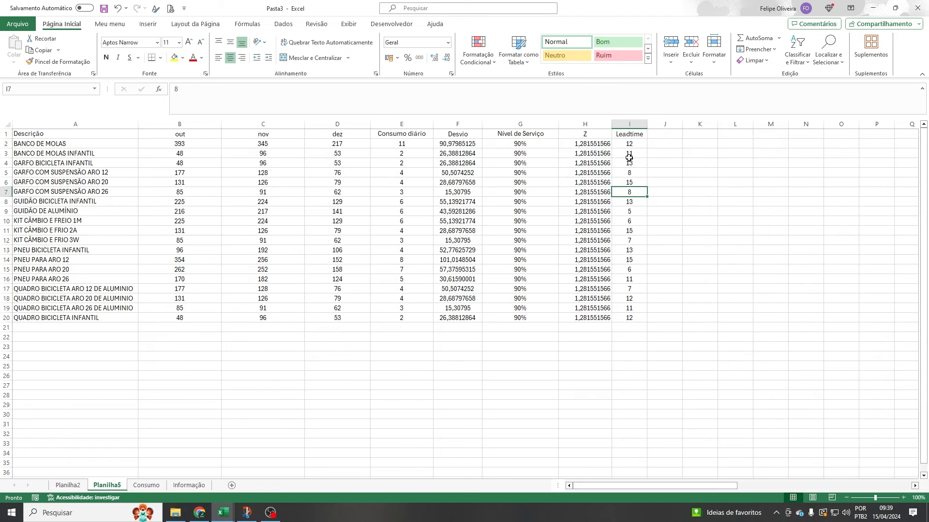
# Step: Review the lead times in I2:I20 and widen column I
pyautogui.moveTo(629, 144); pyautogui.dragTo(633, 307)
pyautogui.click(630, 290)
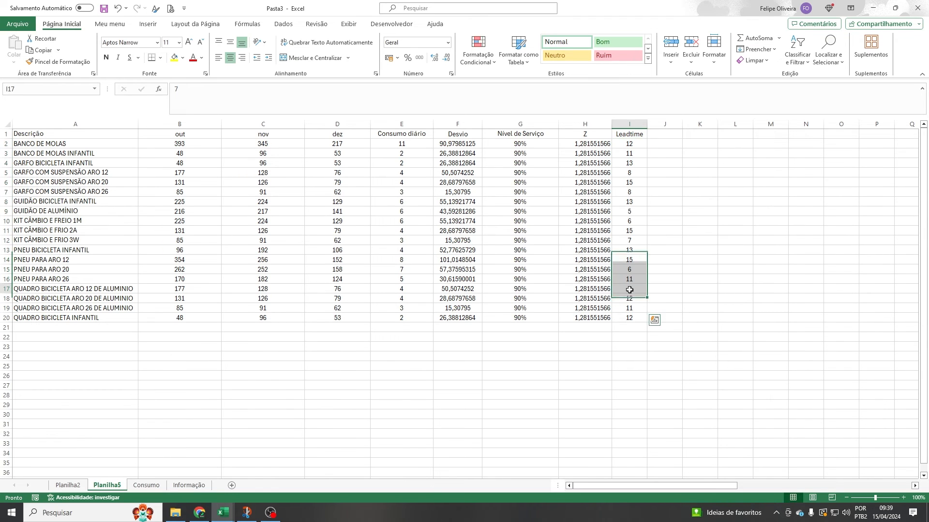
pyautogui.click(634, 252)
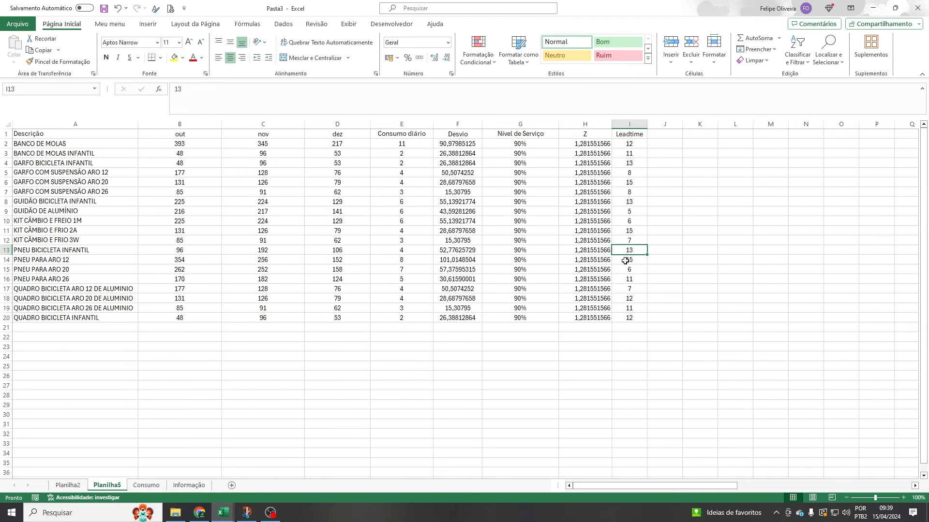
pyautogui.moveTo(645, 279); pyautogui.dragTo(649, 281)
pyautogui.click(639, 288)
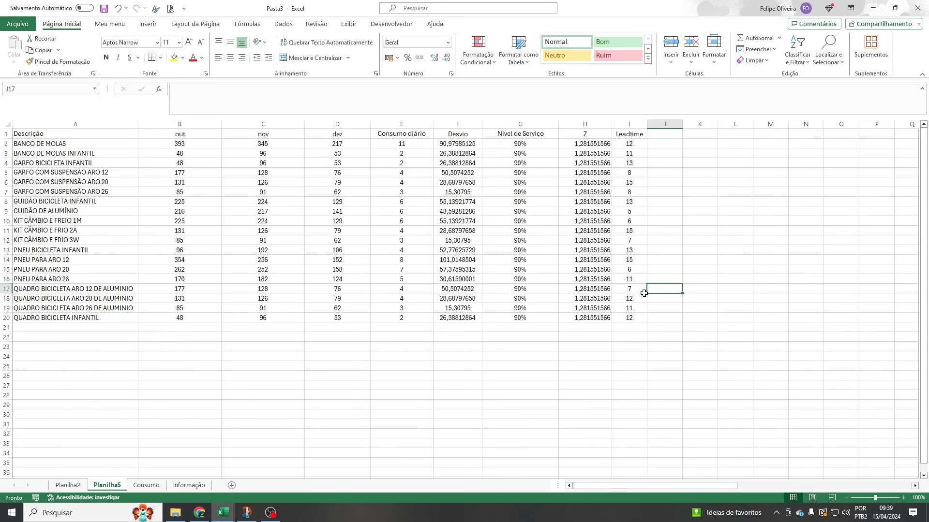
pyautogui.click(638, 132)
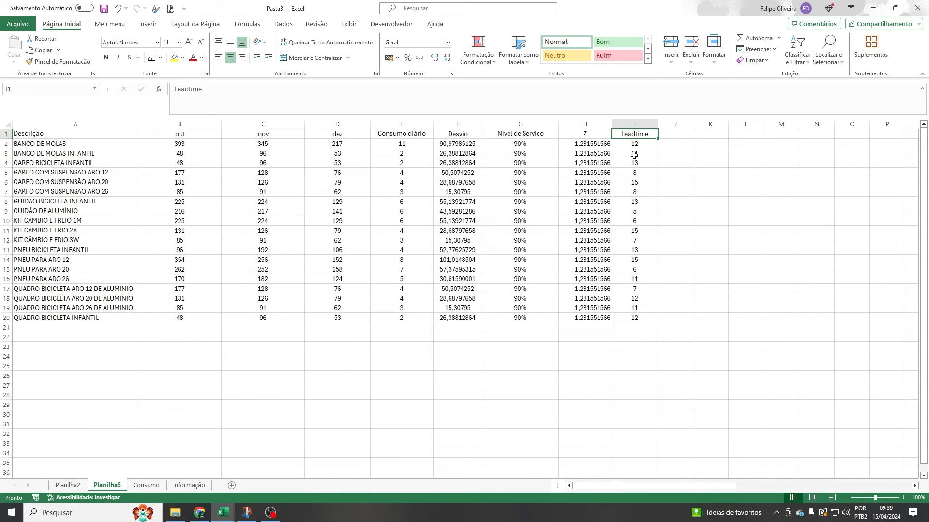
pyautogui.click(642, 152)
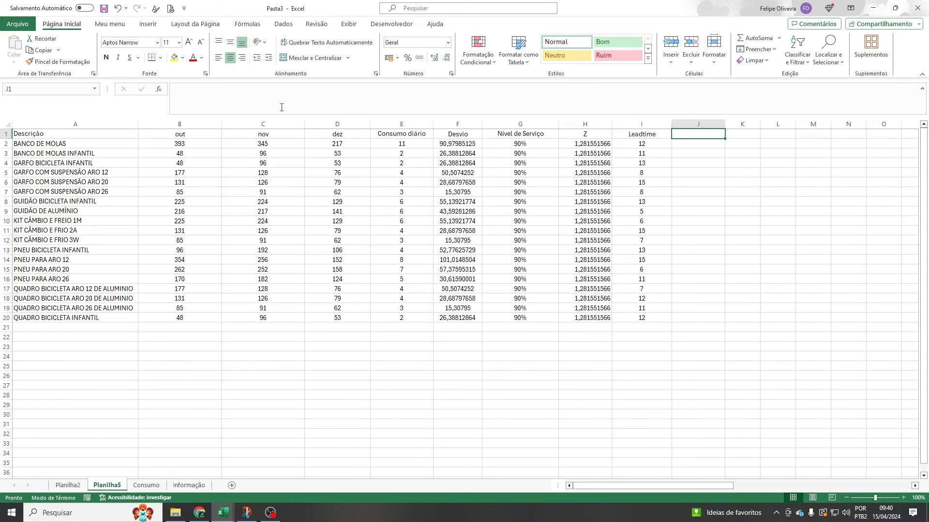
# Step: Enter the heading Estoque Segurança in cell J1 and widen column J to fit it
pyautogui.write('Est')
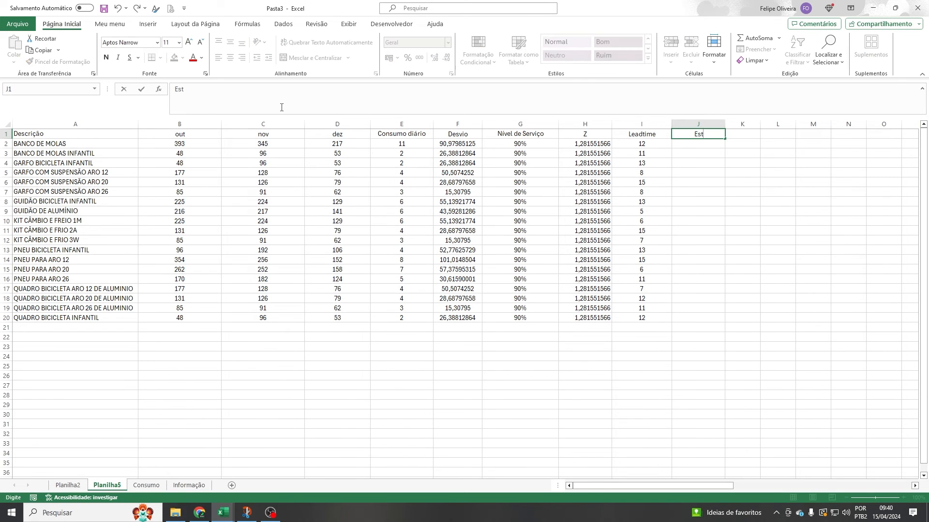
pyautogui.write('oque Segurança')
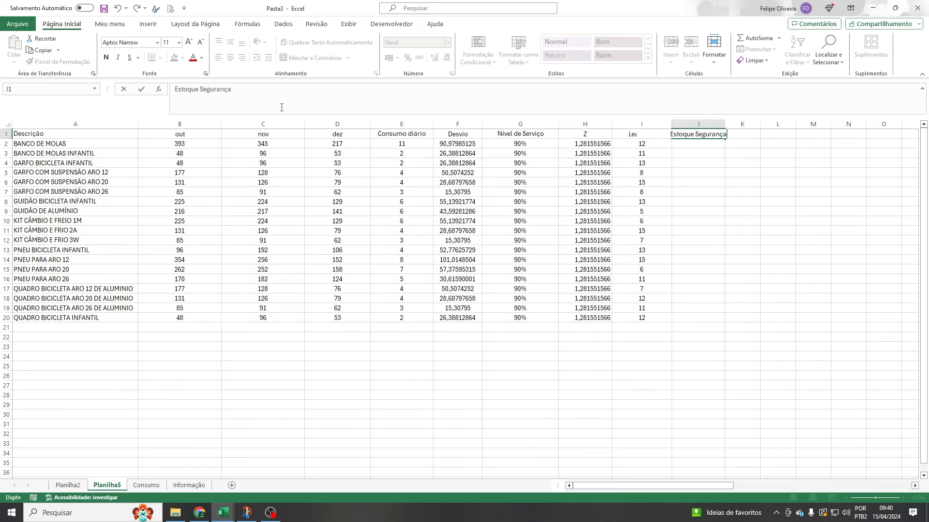
pyautogui.press('Return')
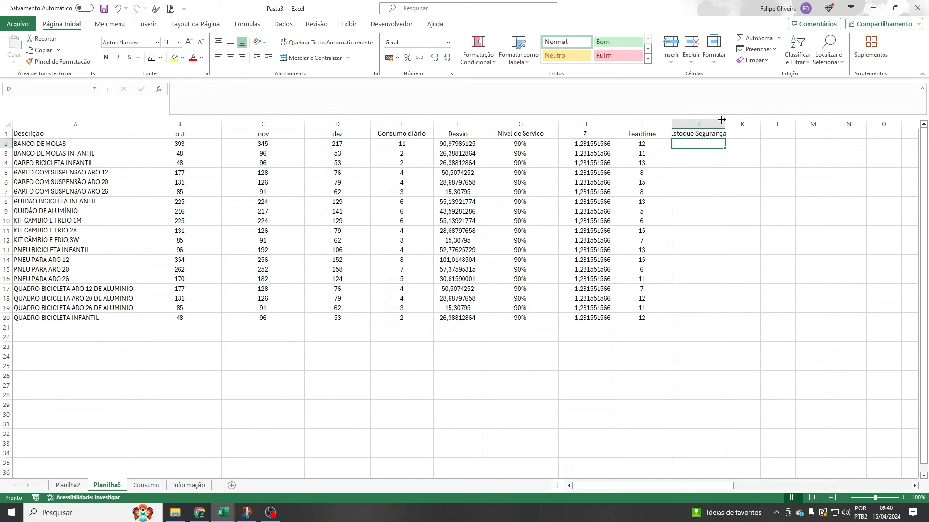
pyautogui.moveTo(726, 124); pyautogui.dragTo(739, 124)
pyautogui.click(730, 179)
# Step: Calculate the safety stock in J2 with the formula =H2*F2*RAIZ(I2) and copy it down to J20
pyautogui.click(710, 145)
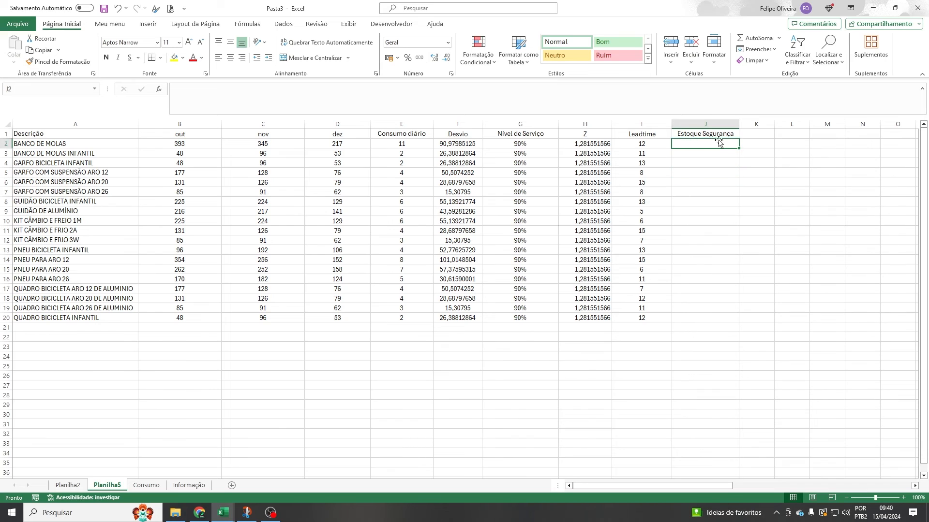
pyautogui.write('=')
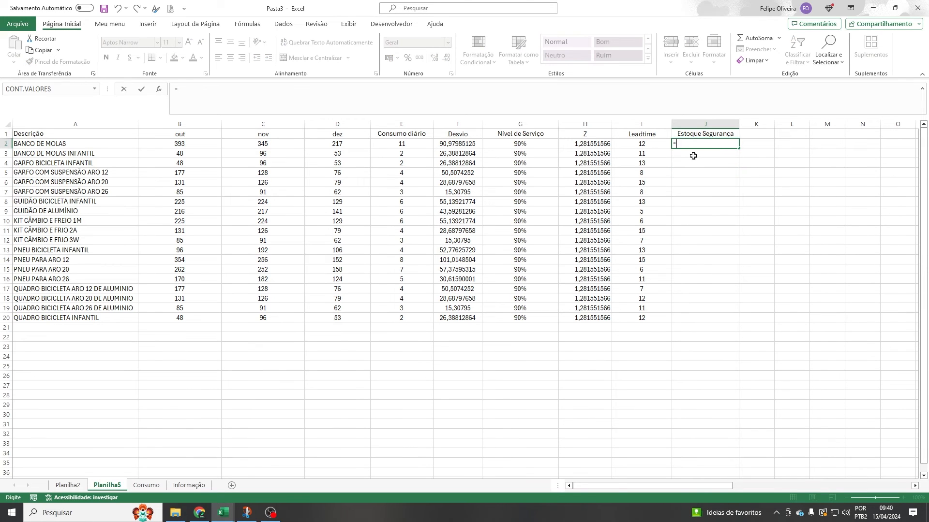
pyautogui.click(577, 145)
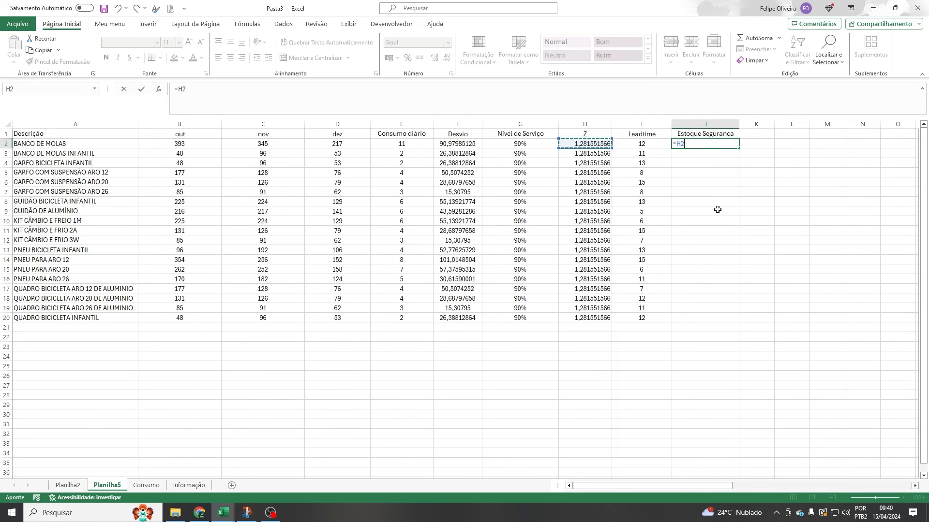
pyautogui.write('*')
pyautogui.click(461, 143)
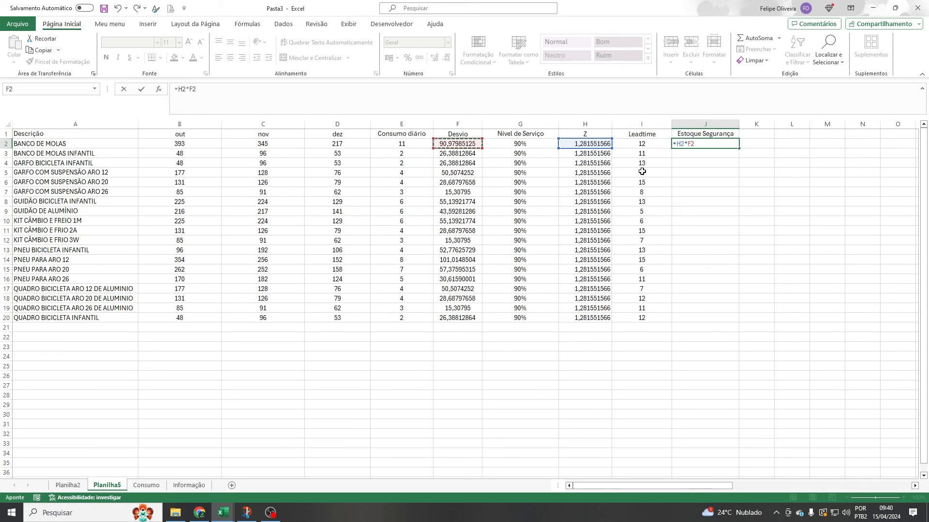
pyautogui.write('*RAIZ(')
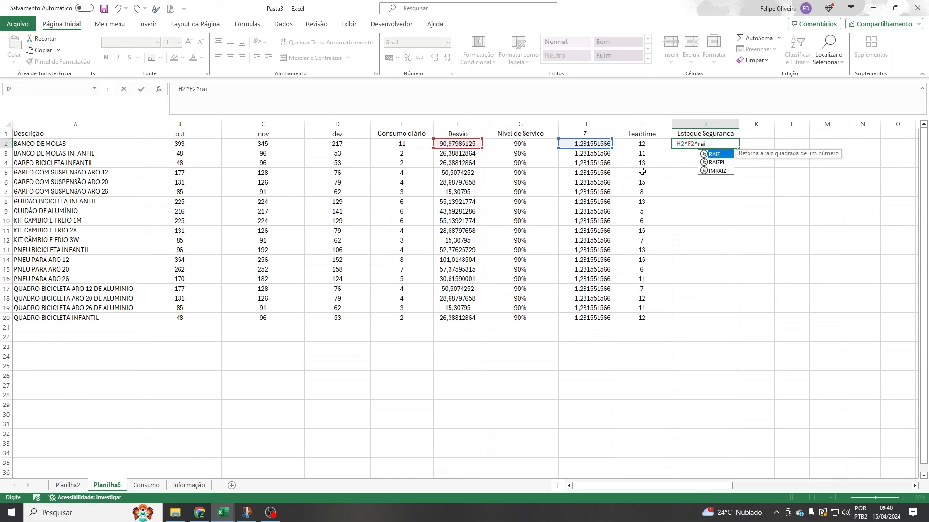
pyautogui.click(638, 144)
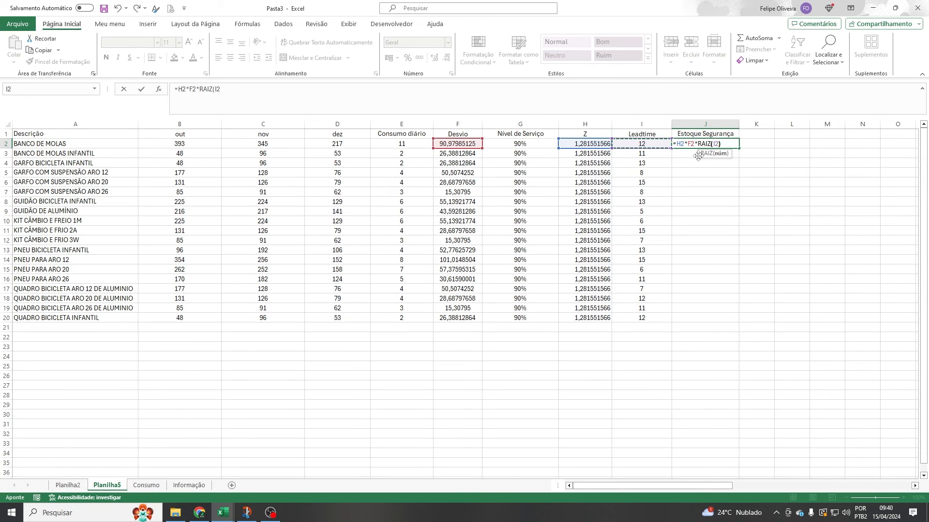
pyautogui.write(')')
pyautogui.press('Return')
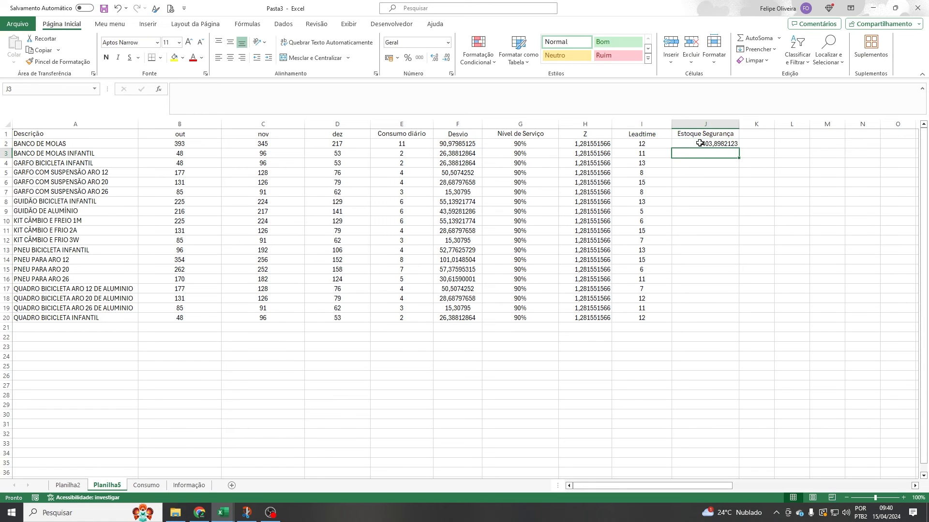
pyautogui.moveTo(700, 143); pyautogui.dragTo(703, 320)
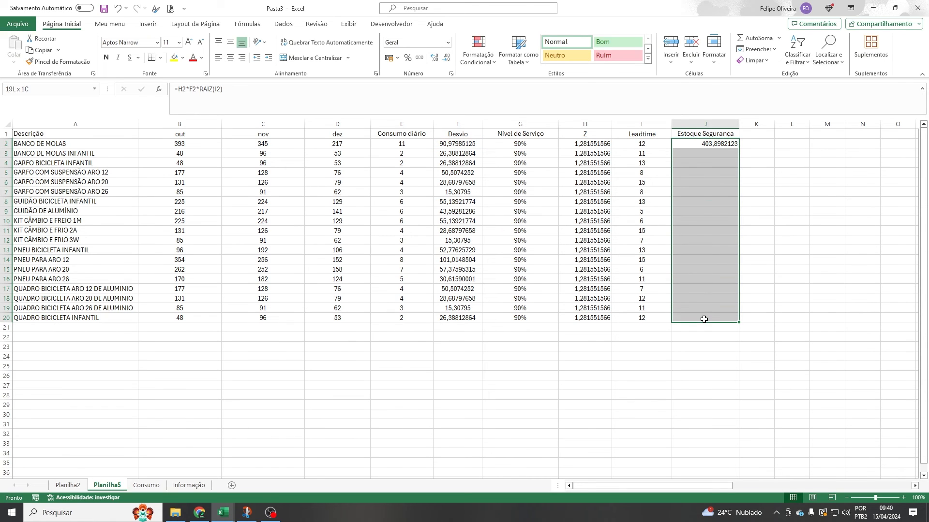
pyautogui.hotkey('ctrl', 'd')
# Step: Round the safety stock in J2 up to whole units with =ARREDONDAR.PARA.CIMA(H2*F2*RAIZ(I2);0)
pyautogui.click(700, 143)
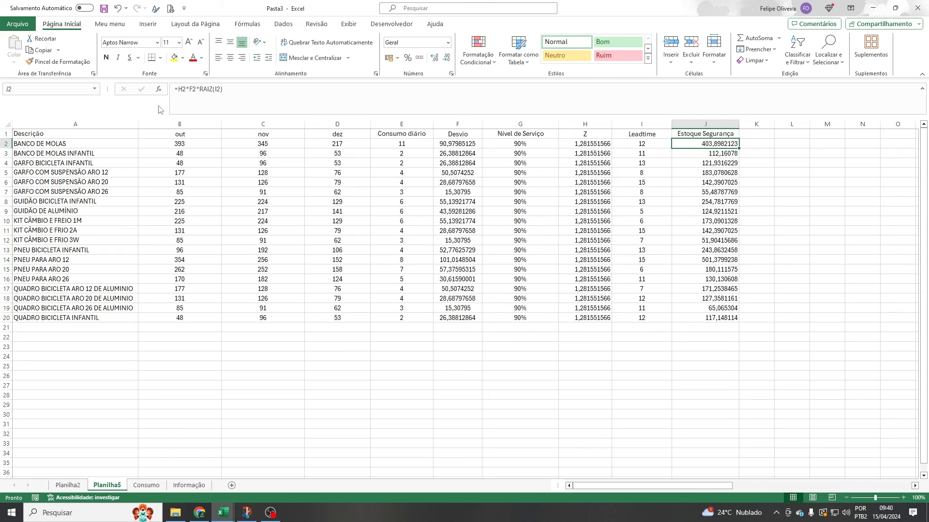
pyautogui.click(178, 91)
pyautogui.write('arred')
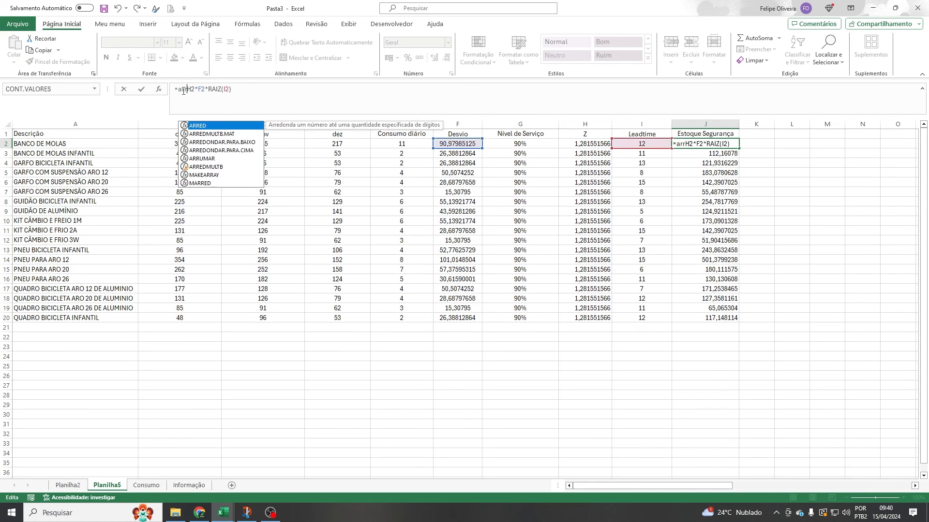
pyautogui.doubleClick(216, 149)
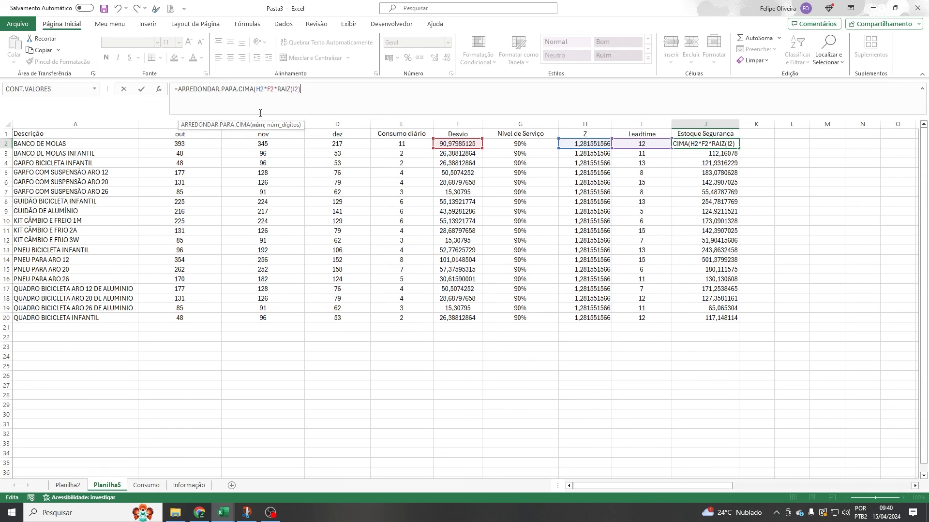
pyautogui.moveTo(258, 90); pyautogui.dragTo(301, 90)
pyautogui.click(321, 90)
pyautogui.write(';0')
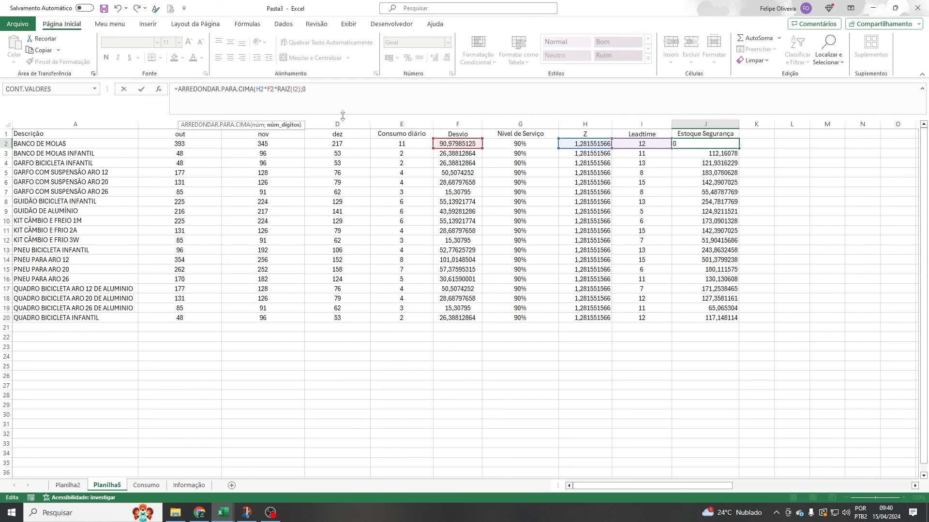
pyautogui.write(')')
pyautogui.press('Return')
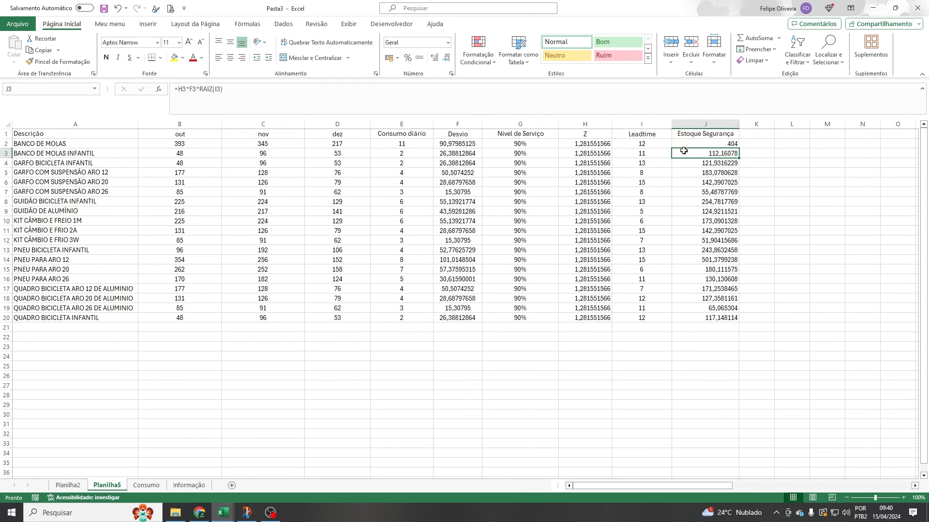
# Step: Copy the rounded safety stock formula from J2 down to J20 and center the values
pyautogui.moveTo(683, 143); pyautogui.dragTo(700, 319)
pyautogui.hotkey('ctrl', 'd')
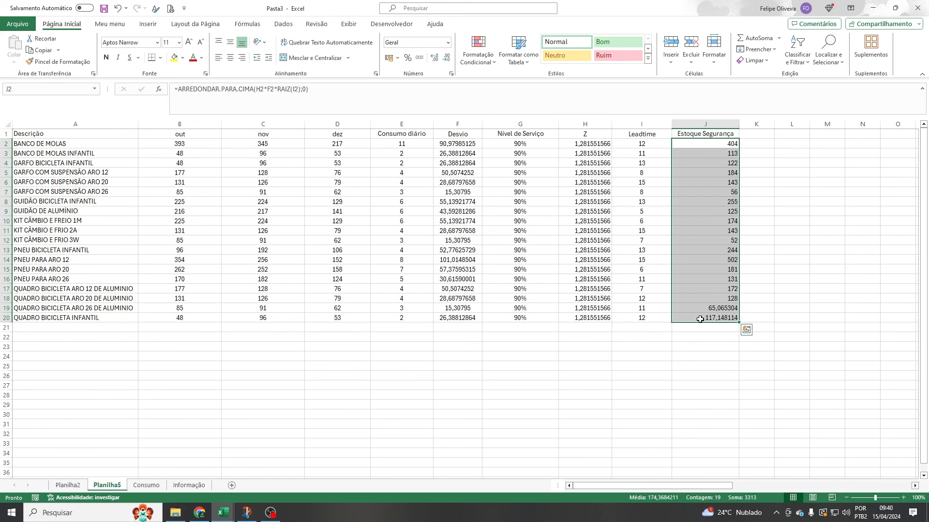
pyautogui.click(230, 58)
pyautogui.moveTo(747, 229); pyautogui.dragTo(748, 219)
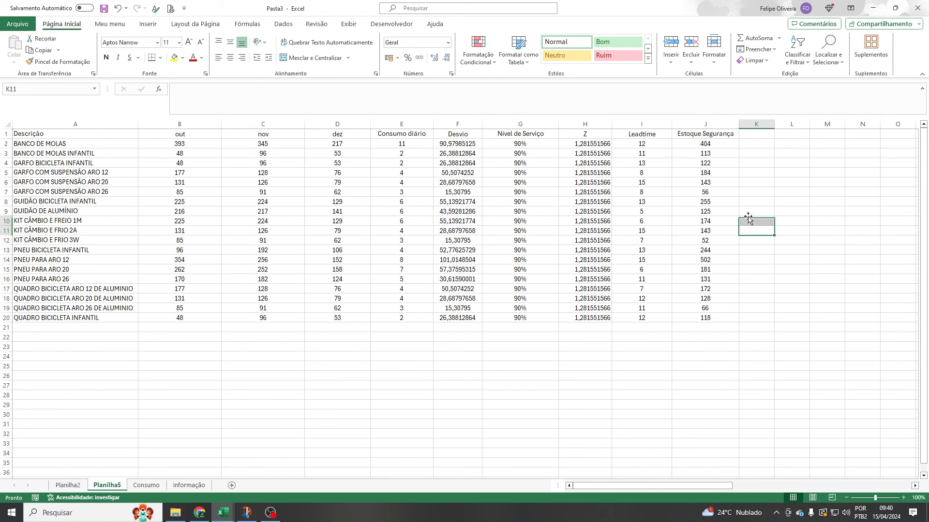
pyautogui.click(708, 135)
pyautogui.click(732, 145)
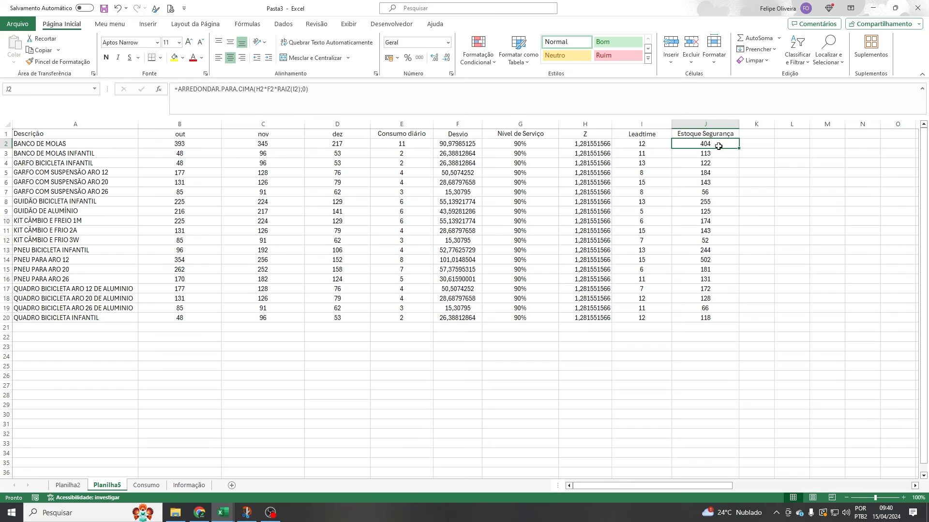
pyautogui.click(457, 144)
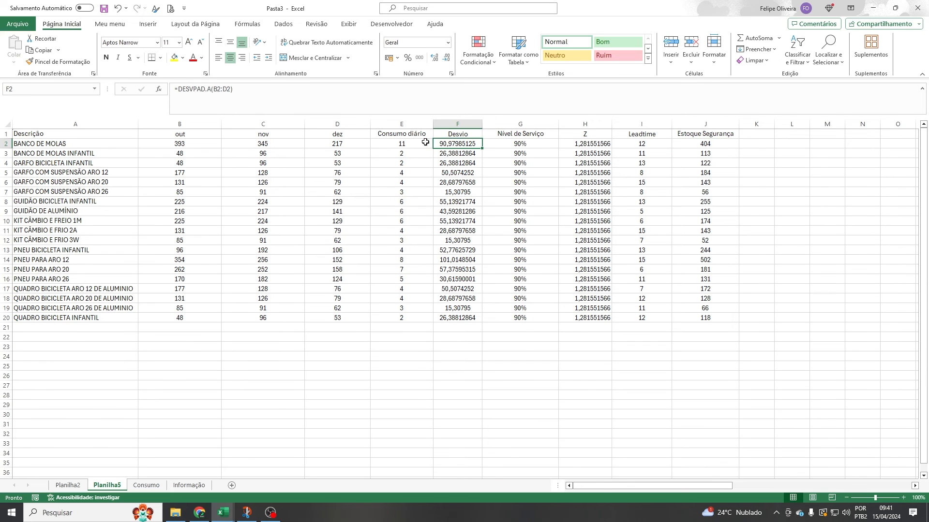
pyautogui.click(175, 143)
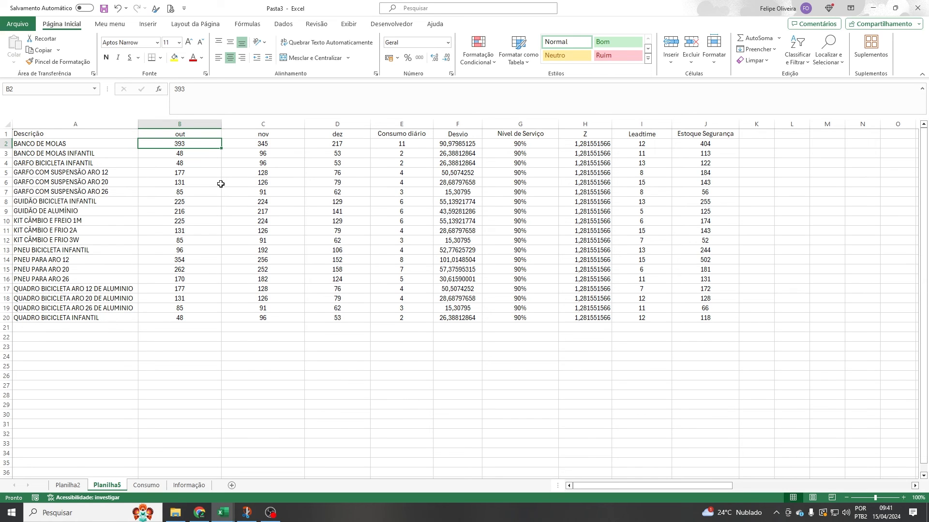
# Step: Try a dez consumption of 360 for BANCO DE MOLAS in D2, check the safety stock in J2, and undo the change
pyautogui.press('Right')
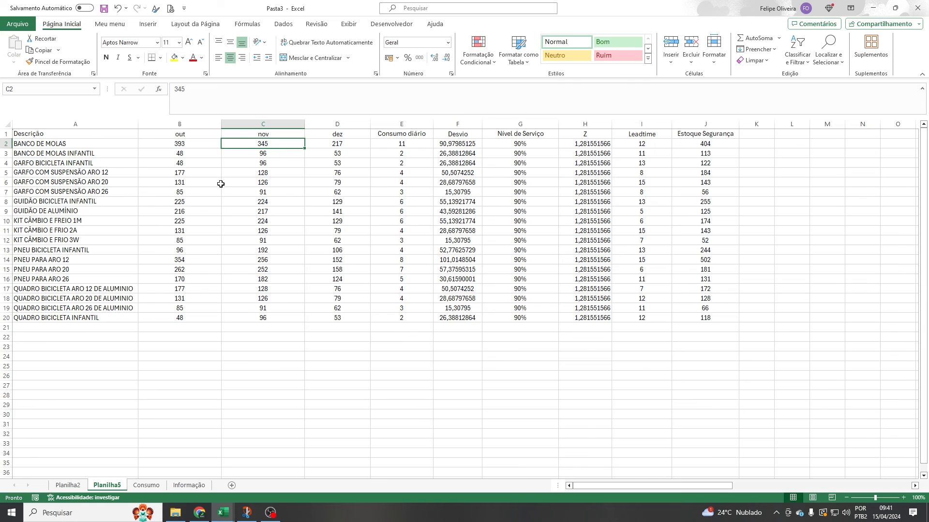
pyautogui.press('Right')
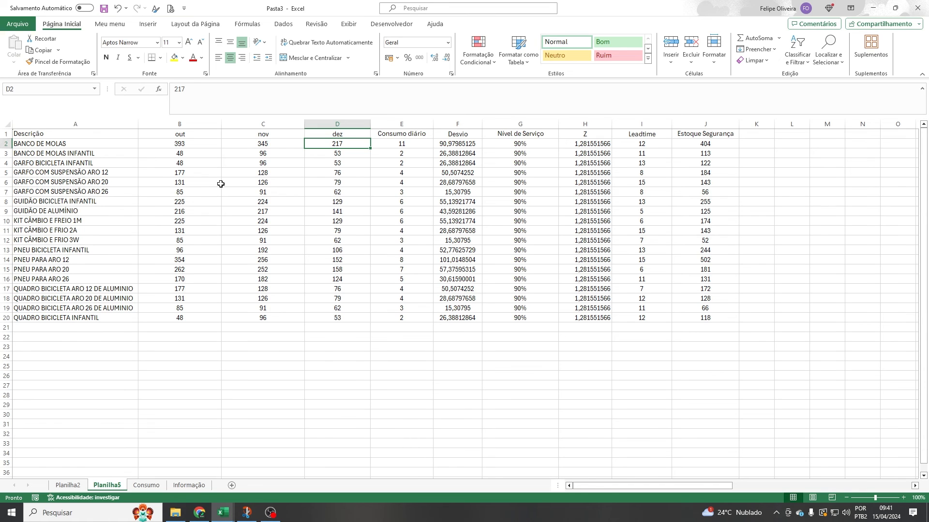
pyautogui.click(454, 144)
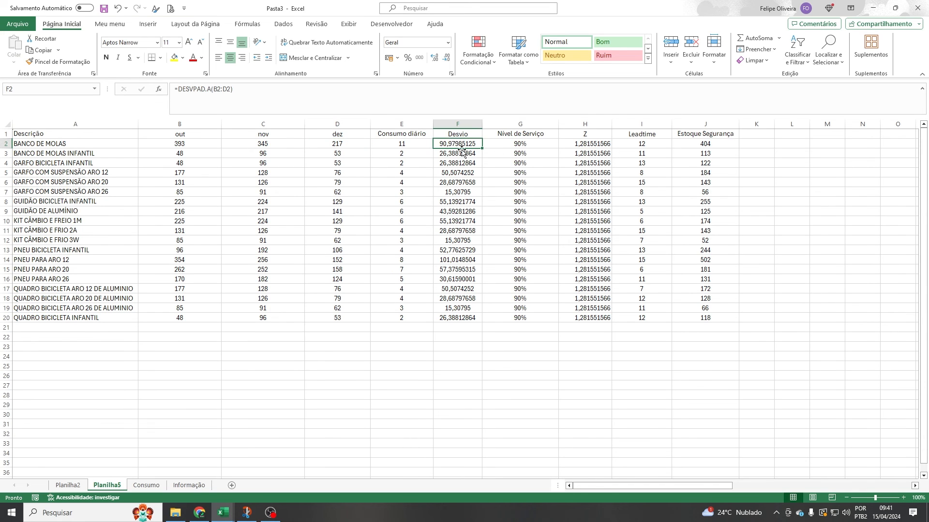
pyautogui.click(676, 145)
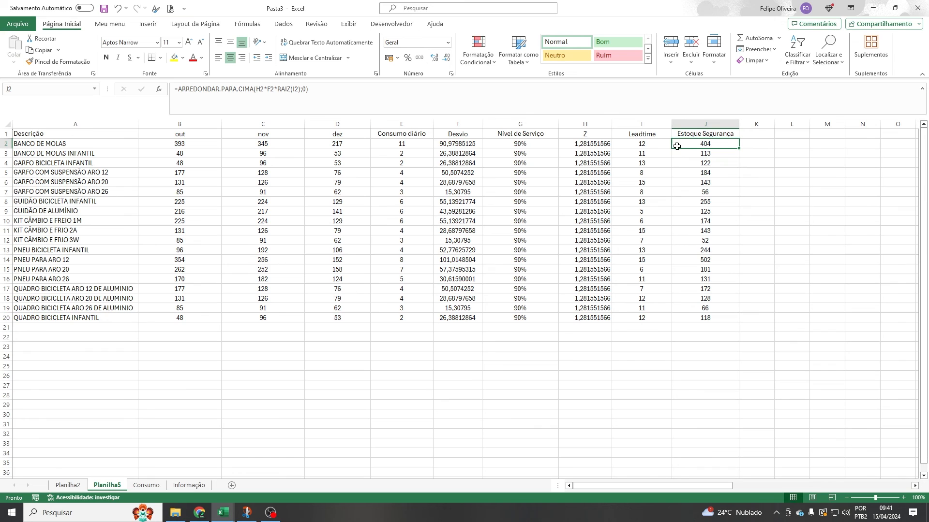
pyautogui.click(334, 145)
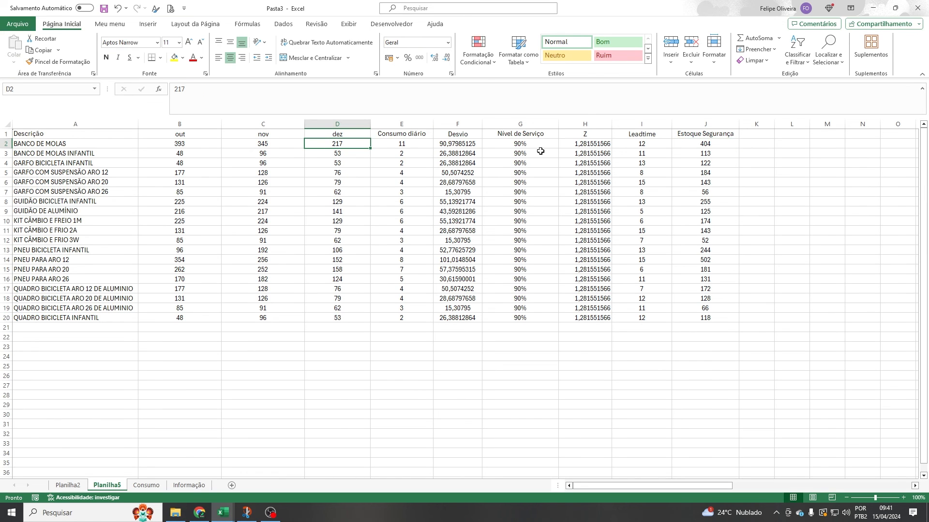
pyautogui.write('360')
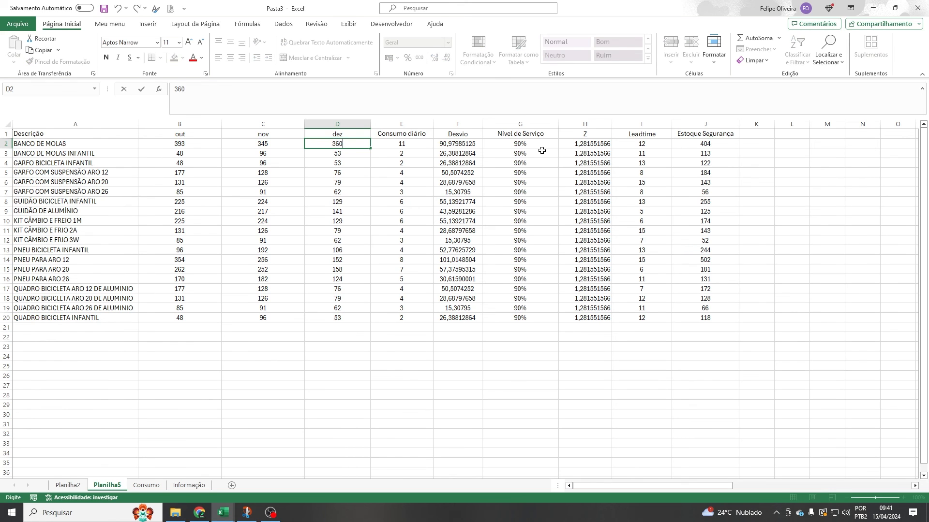
pyautogui.press('Return')
pyautogui.click(361, 145)
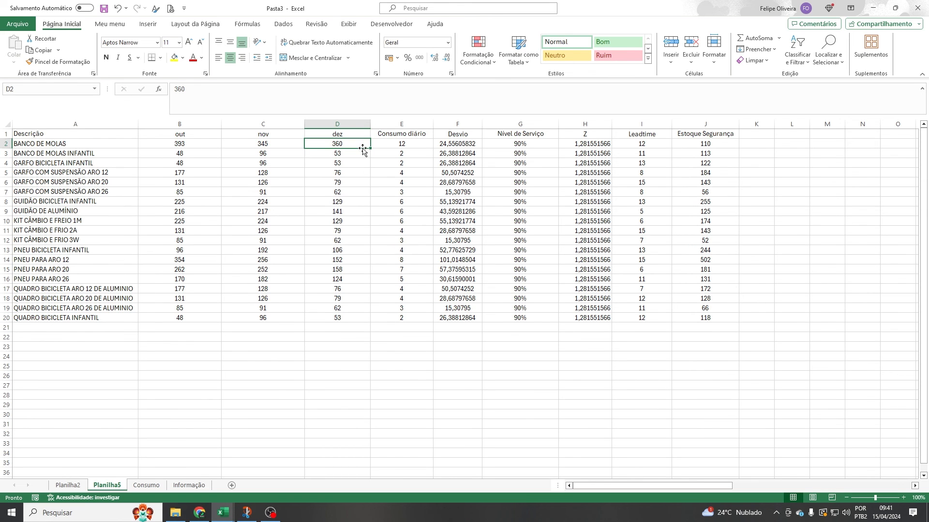
pyautogui.click(702, 144)
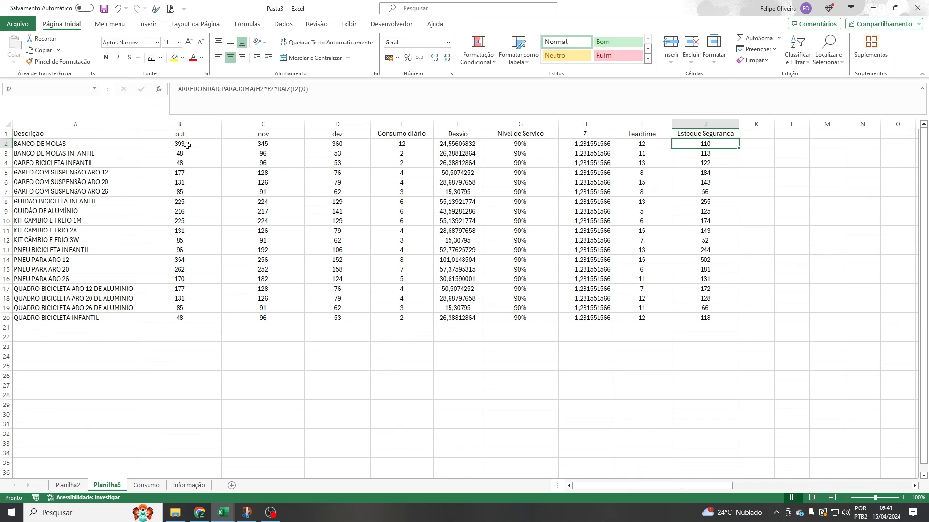
pyautogui.moveTo(186, 144); pyautogui.dragTo(333, 146)
pyautogui.moveTo(184, 142); pyautogui.dragTo(315, 144)
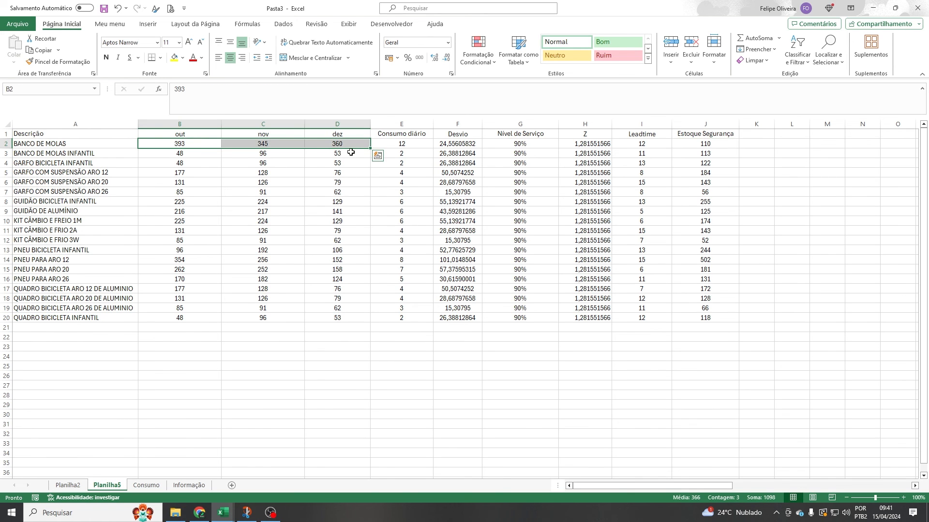
pyautogui.click(709, 152)
pyautogui.click(724, 145)
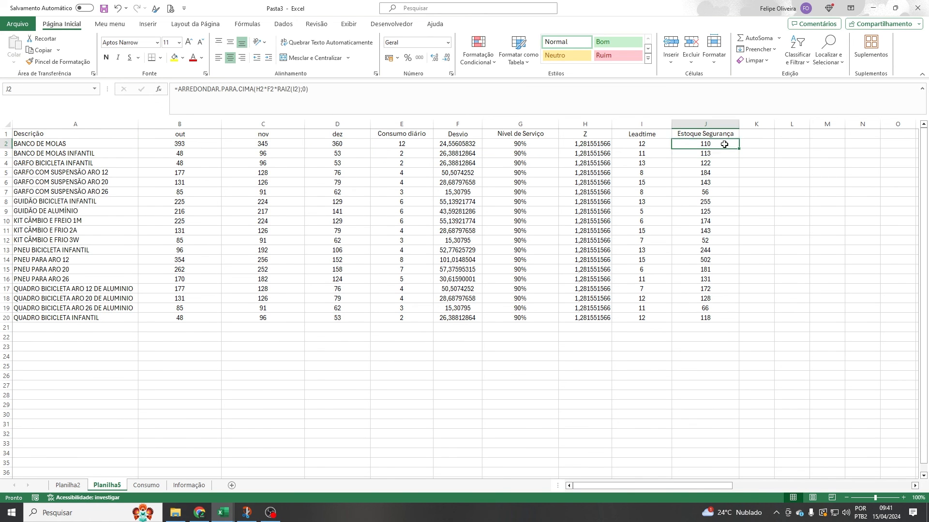
pyautogui.hotkey('ctrl', 'z')
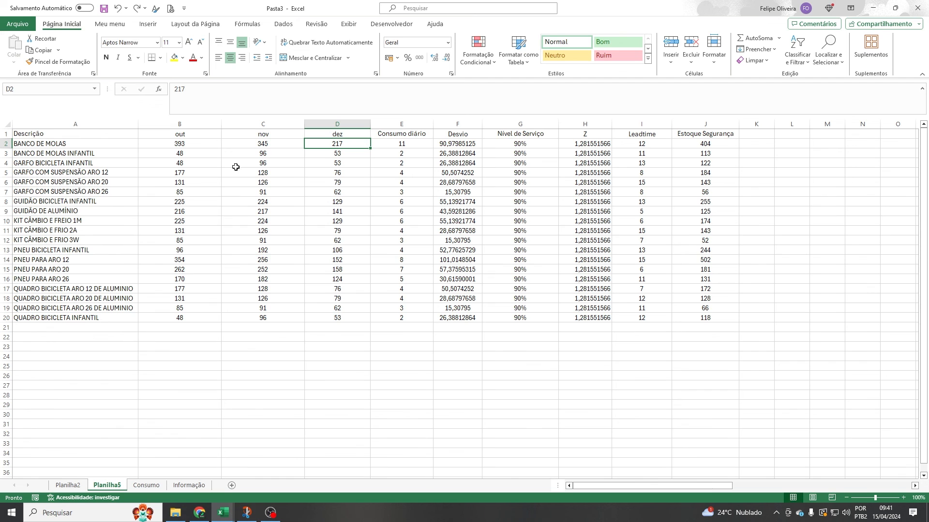
# Step: Delete the entire dez consumption column D and review the recalculated Estoque Segurança values
pyautogui.moveTo(705, 143); pyautogui.dragTo(713, 270)
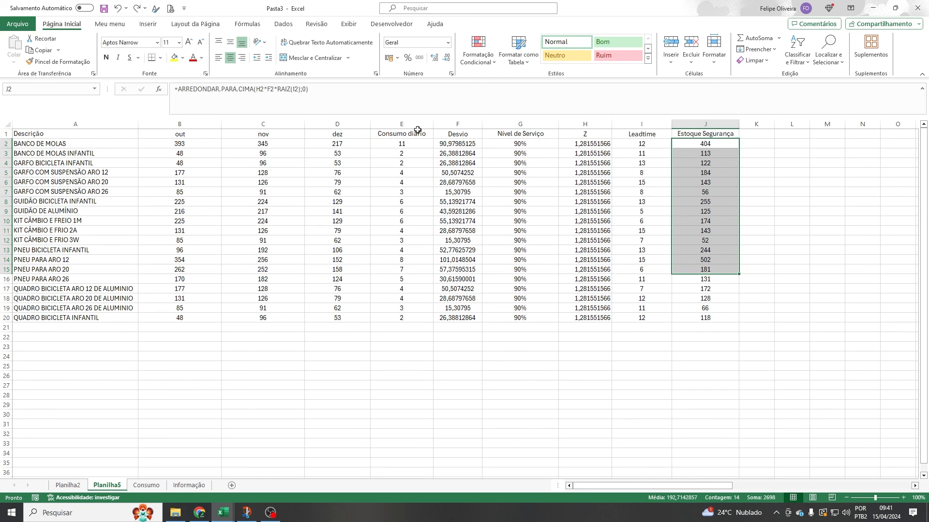
pyautogui.rightClick(336, 125)
pyautogui.click(306, 181)
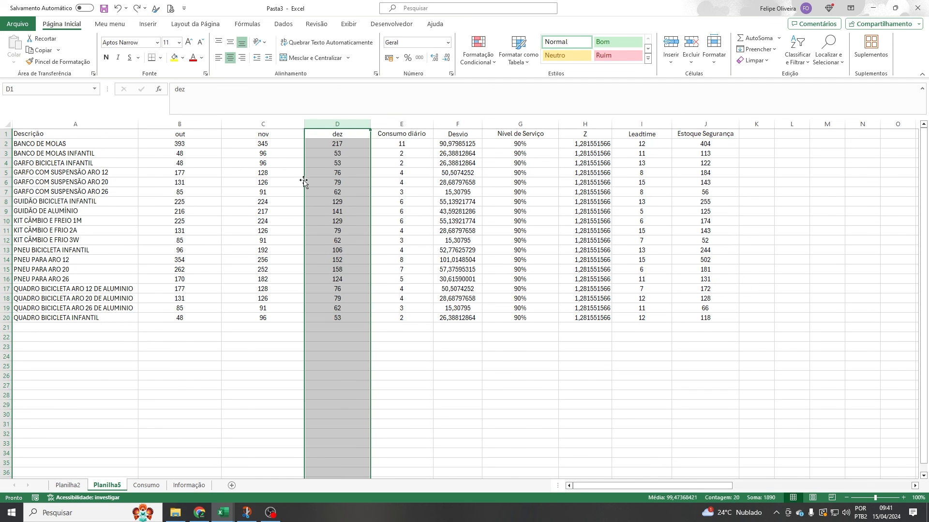
pyautogui.moveTo(343, 133); pyautogui.dragTo(346, 319)
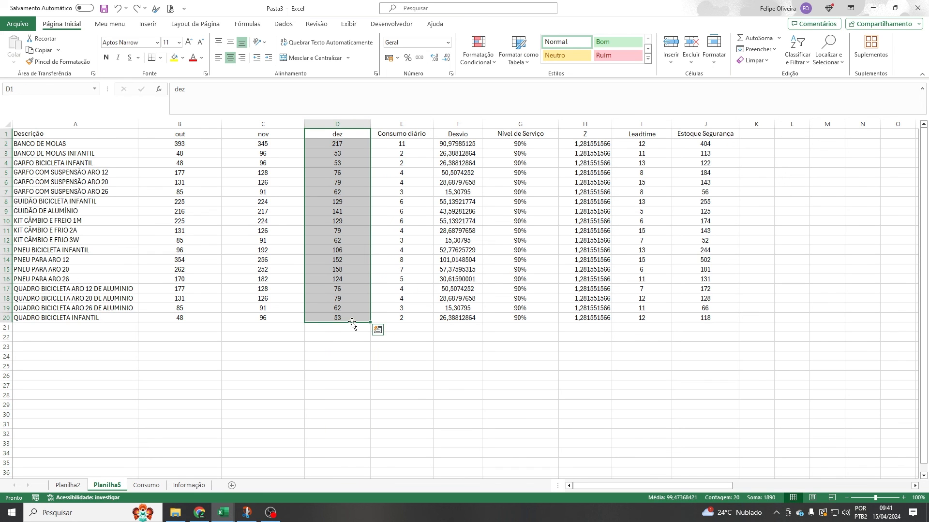
pyautogui.rightClick(337, 125)
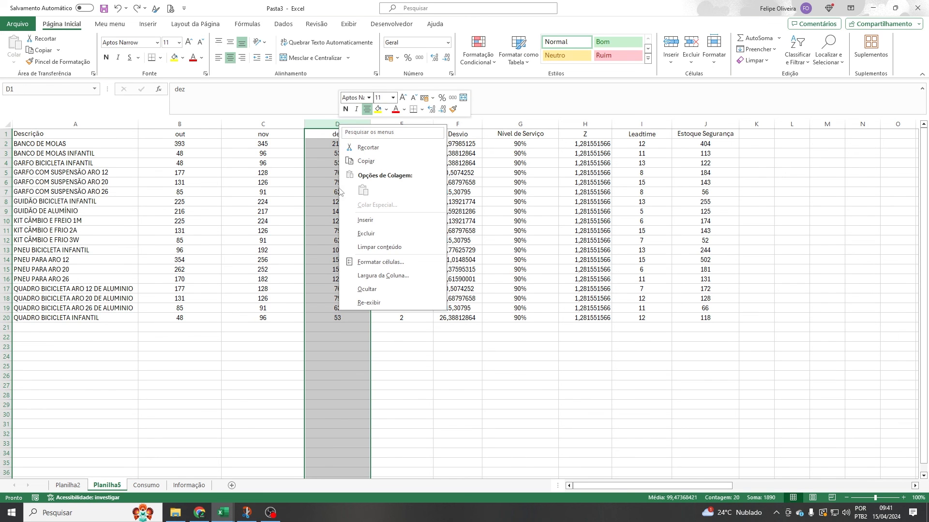
pyautogui.click(364, 235)
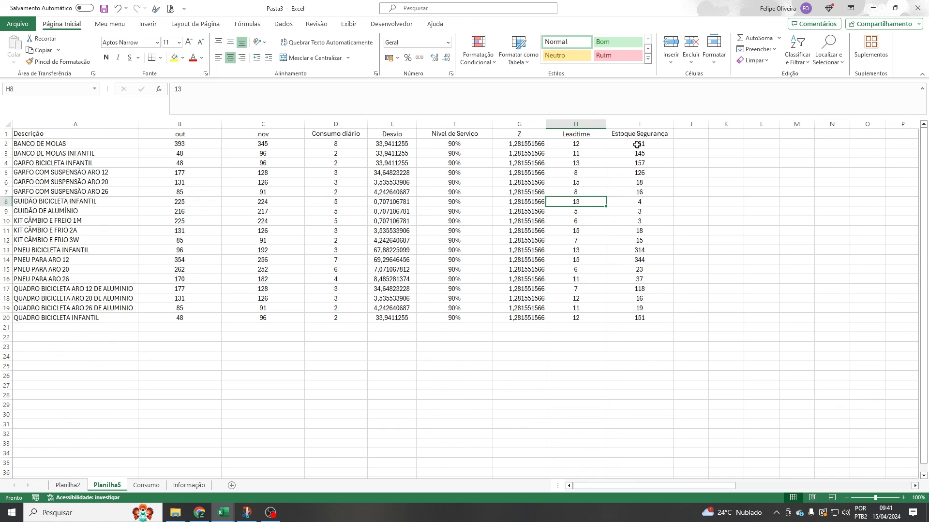
pyautogui.moveTo(633, 145); pyautogui.dragTo(649, 286)
pyautogui.click(649, 218)
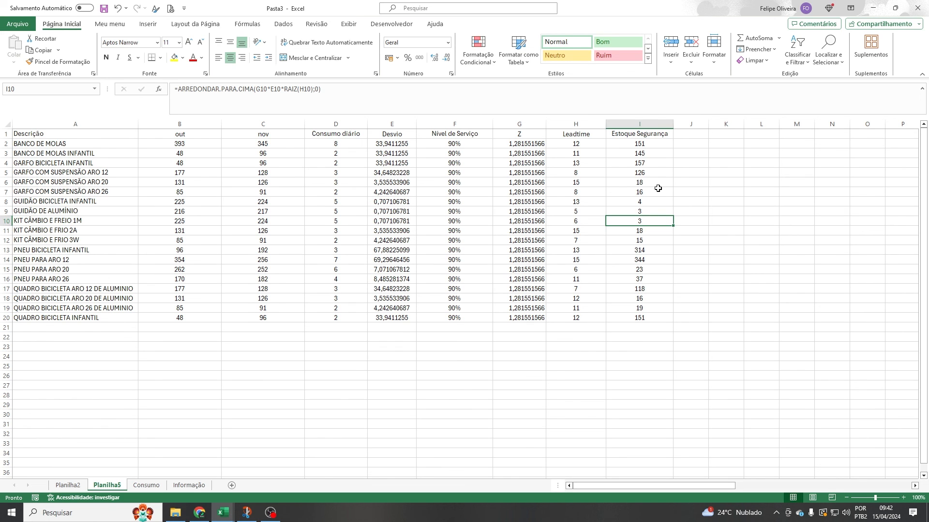
# Step: Widen column J and enter the heading Ponto de reposição in cell J1
pyautogui.click(690, 144)
pyautogui.click(697, 134)
pyautogui.moveTo(709, 124); pyautogui.dragTo(749, 125)
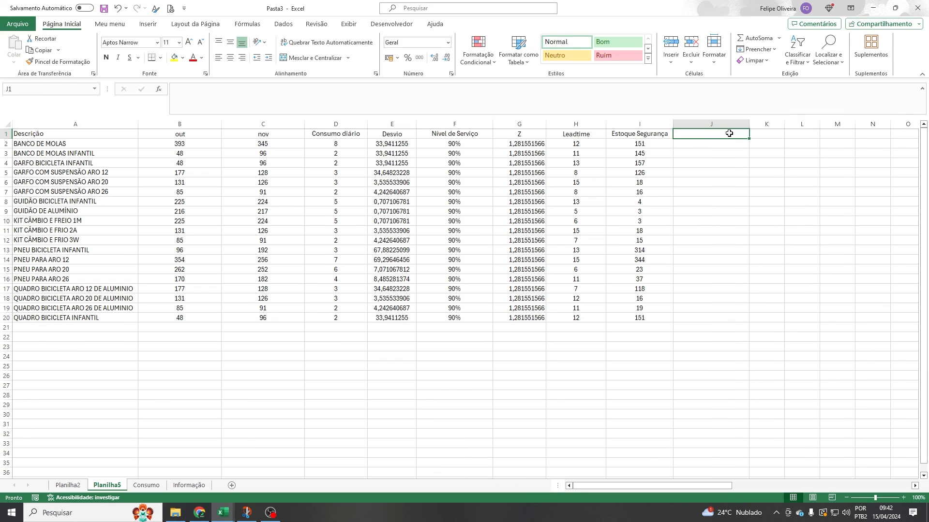
pyautogui.write('Ponto de reposi')
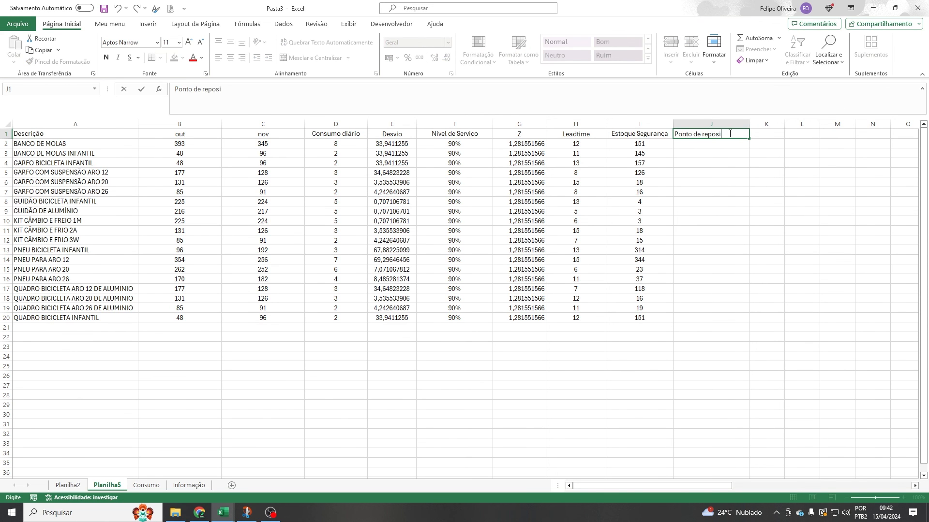
pyautogui.write('ção')
pyautogui.press('Return')
# Step: Calculate the reorder point for BANCO DE MOLAS in J2 with the formula =(H2*D2)+I2
pyautogui.write('=')
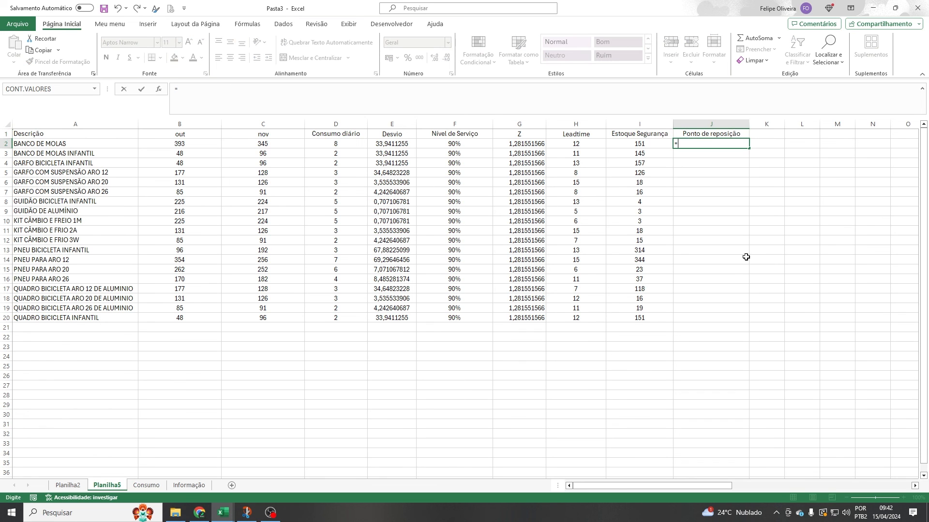
pyautogui.click(576, 145)
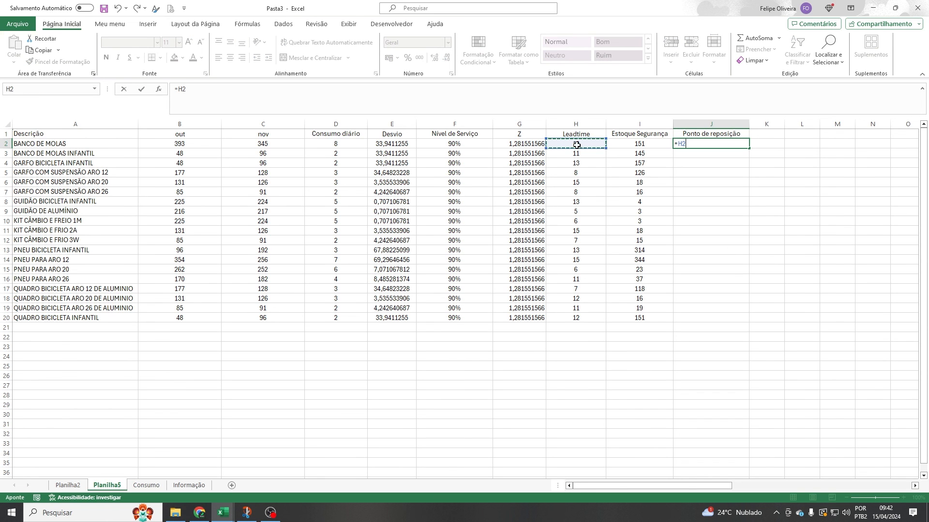
pyautogui.write('*')
pyautogui.click(322, 144)
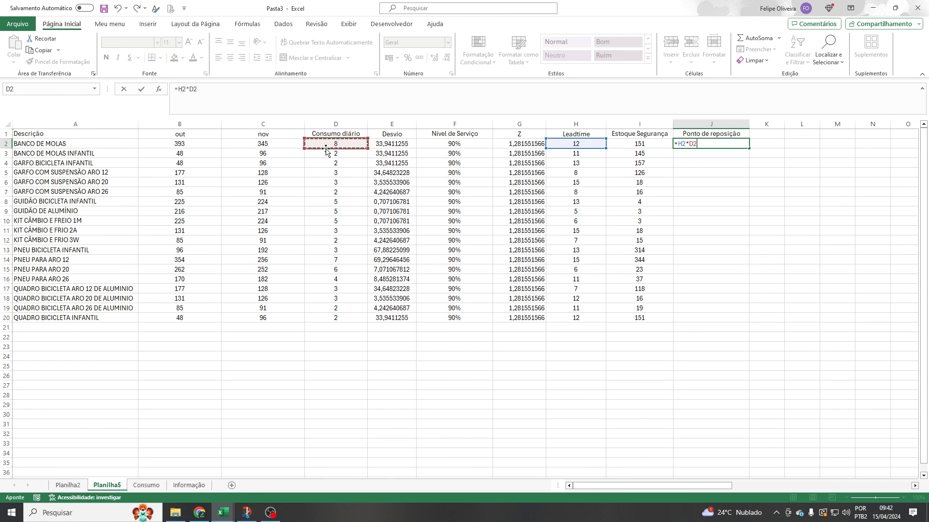
pyautogui.click(678, 143)
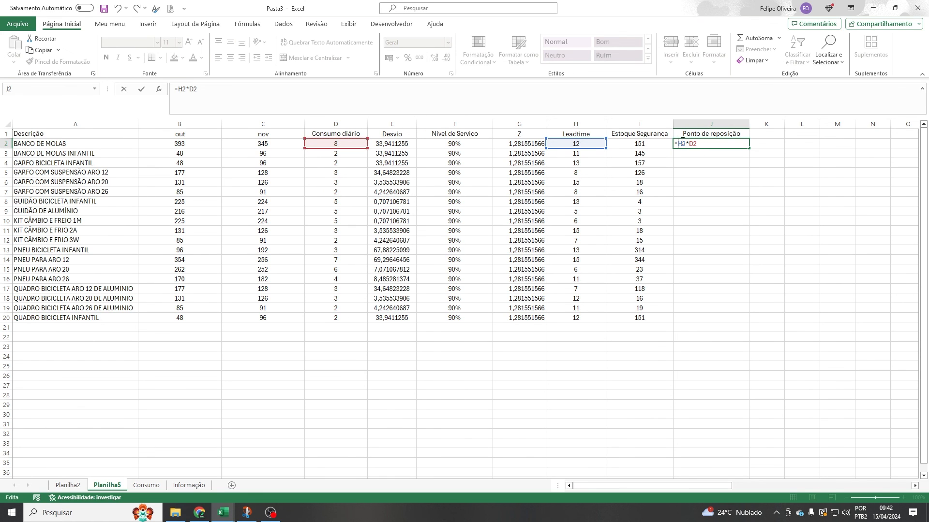
pyautogui.write('(')
pyautogui.click(269, 88)
pyautogui.write(')+')
pyautogui.click(618, 142)
pyautogui.press('Return')
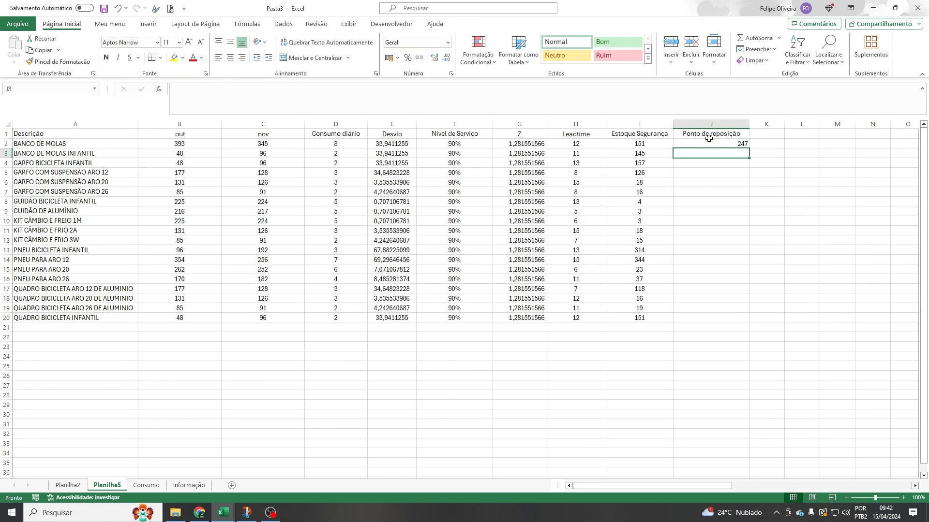
# Step: Copy the reorder point formula from J2 down to J20 and center column J
pyautogui.moveTo(709, 144); pyautogui.dragTo(707, 317)
pyautogui.hotkey('ctrl', 'd')
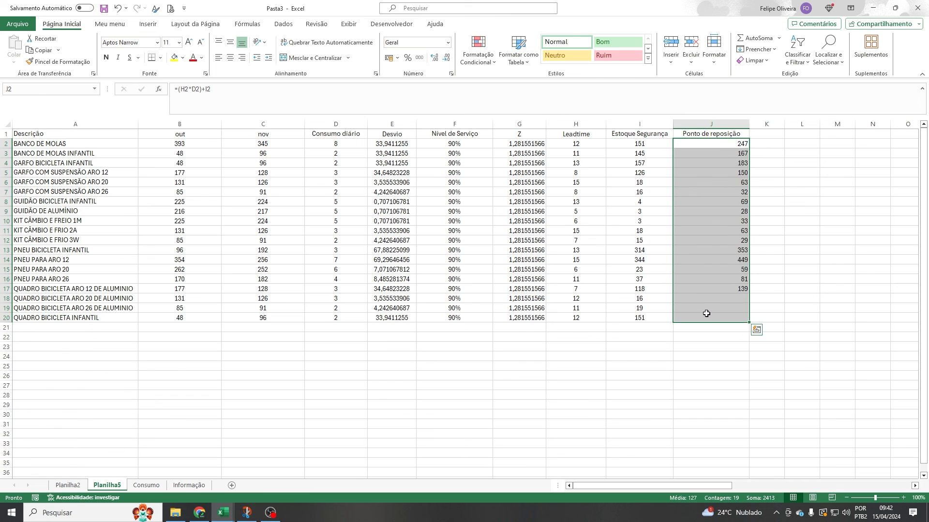
pyautogui.click(707, 317)
pyautogui.click(627, 124)
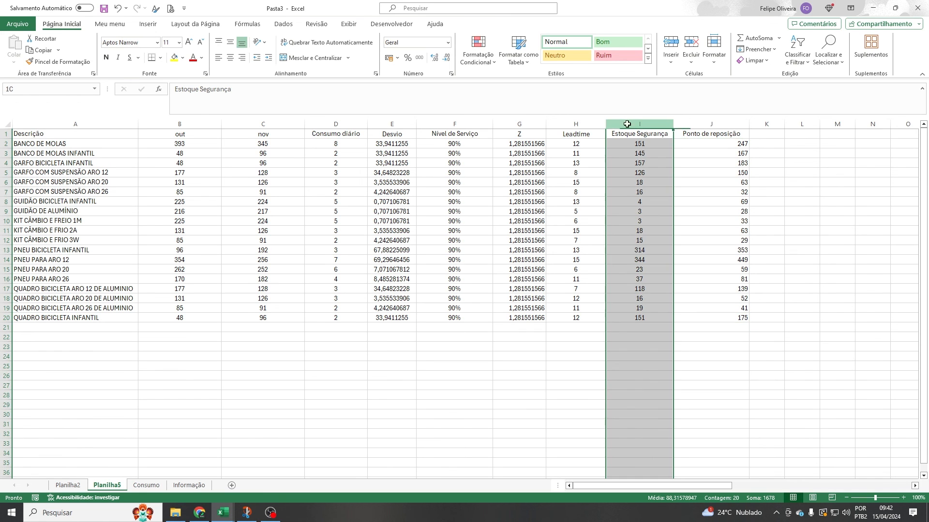
pyautogui.click(699, 123)
pyautogui.click(231, 57)
pyautogui.click(230, 58)
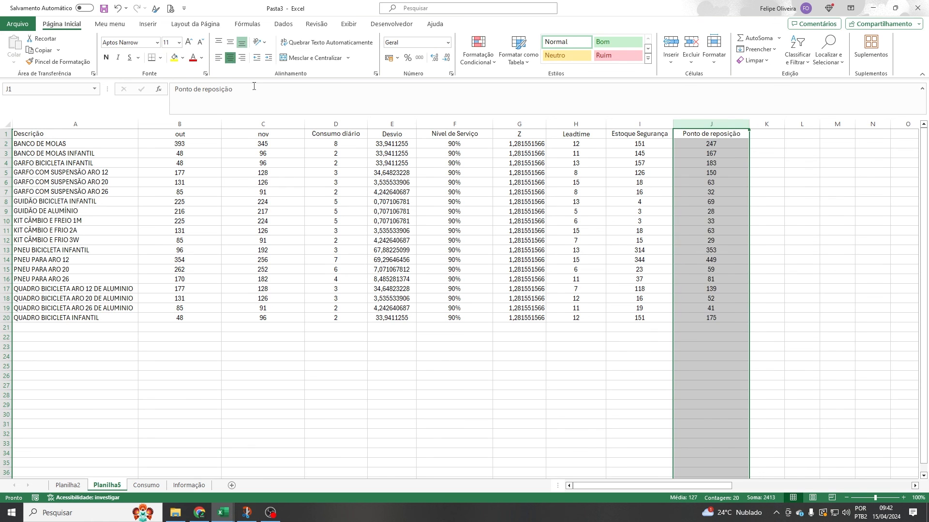
pyautogui.click(529, 222)
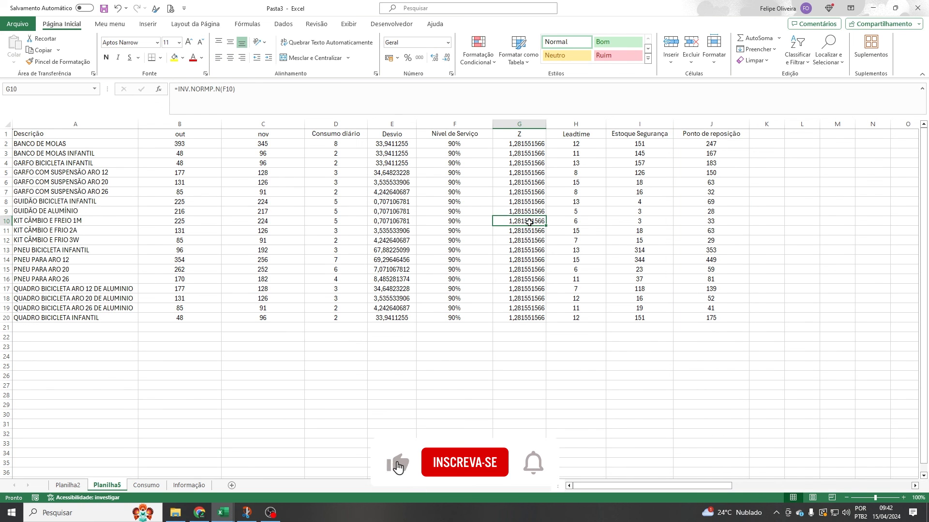